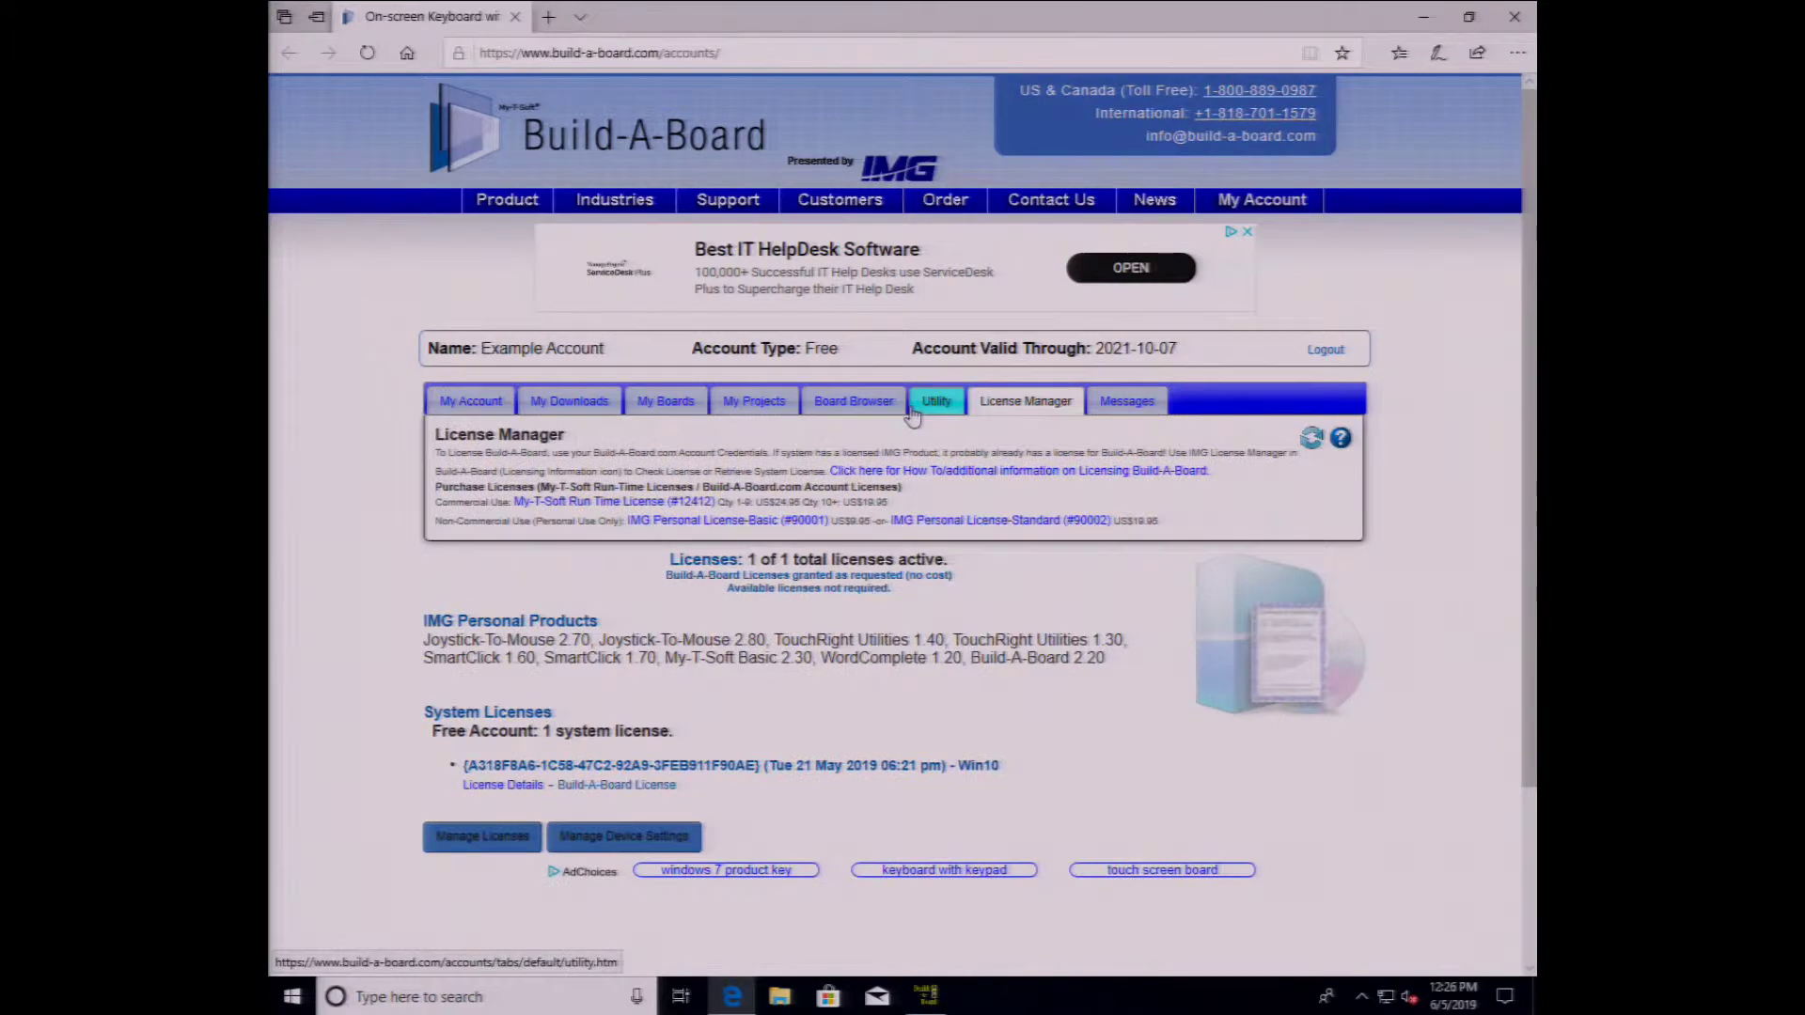
# - Order 5 Build-A-Board run-time licenses ($124.75) with a contact phone number, then return to the account page
pyautogui.click(659, 509)
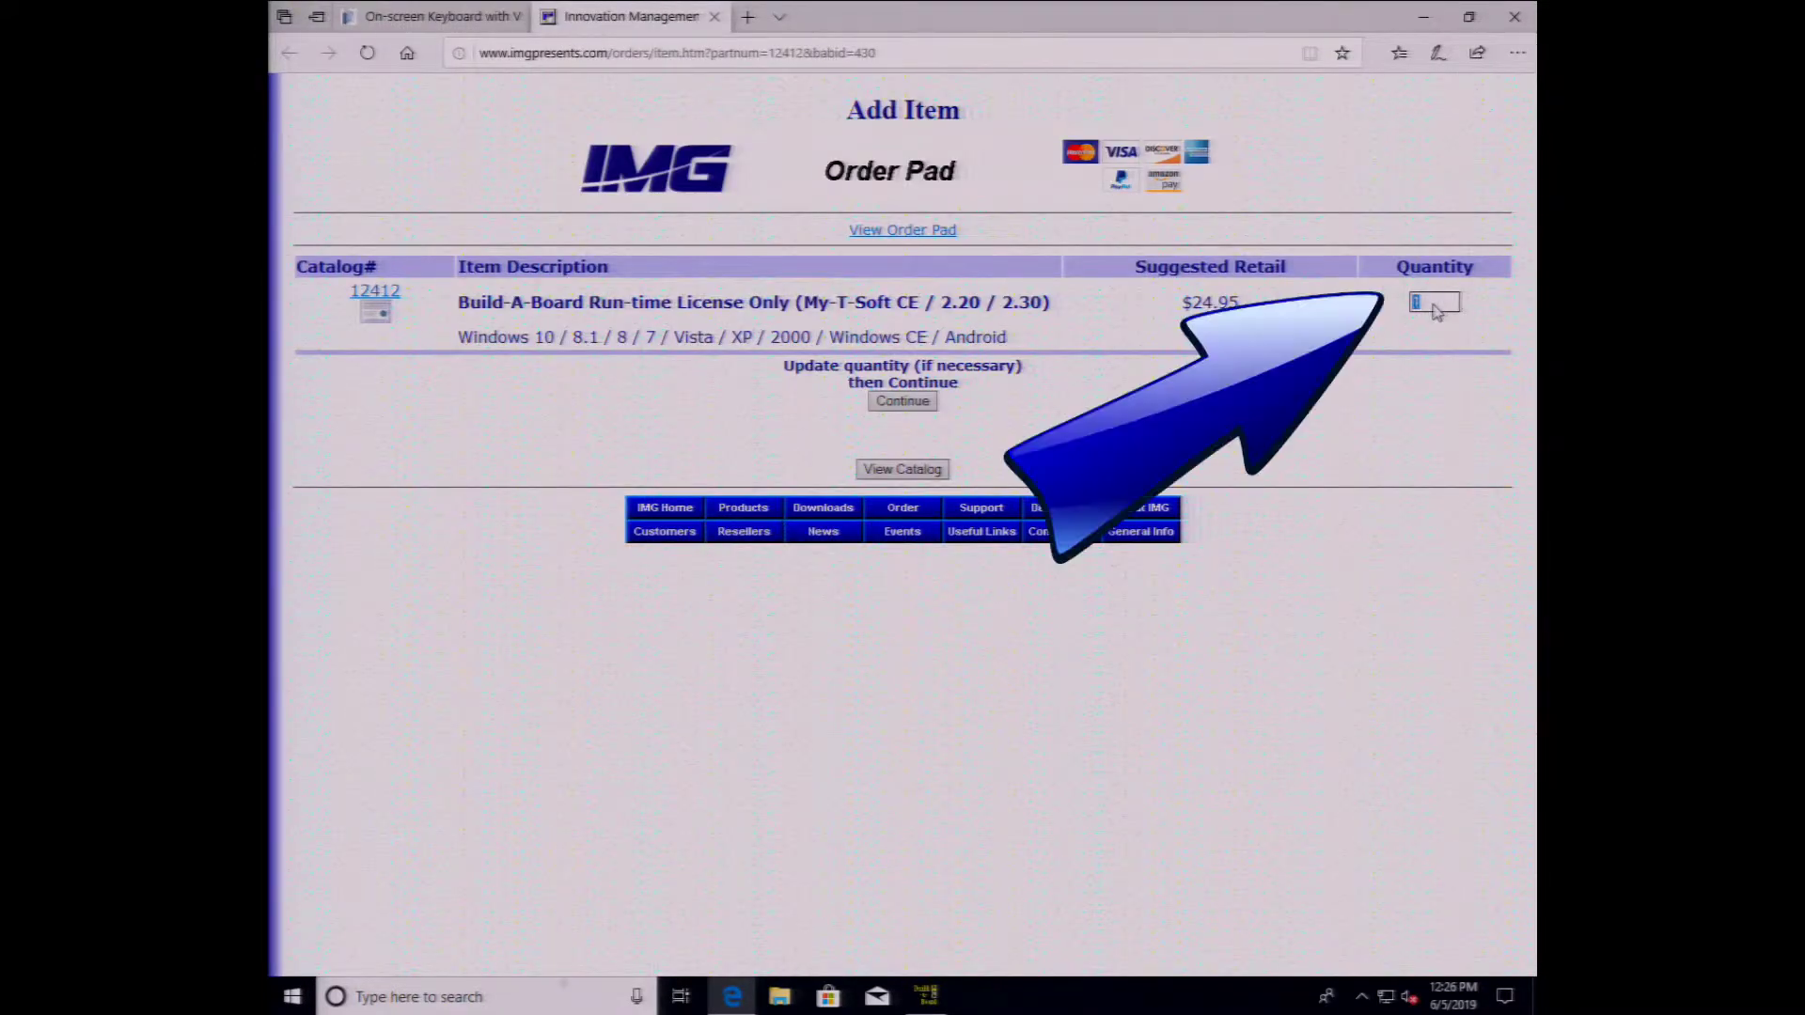
pyautogui.click(903, 402)
pyautogui.click(707, 776)
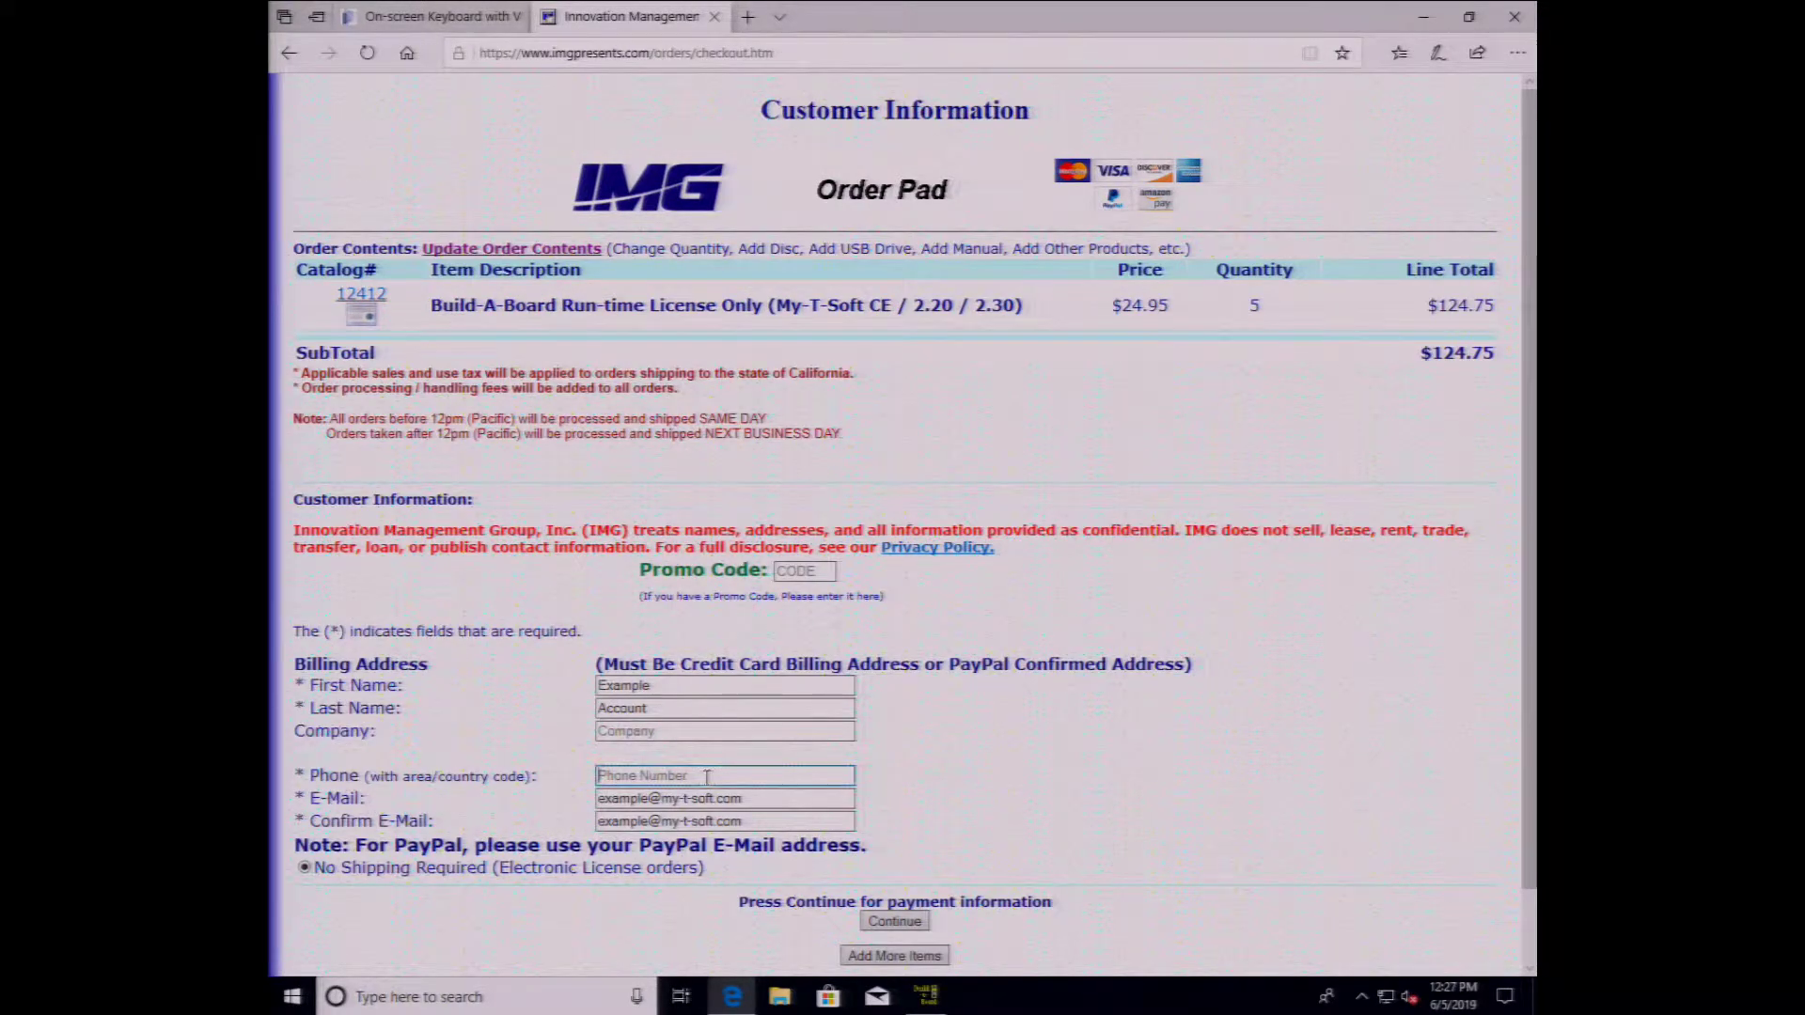
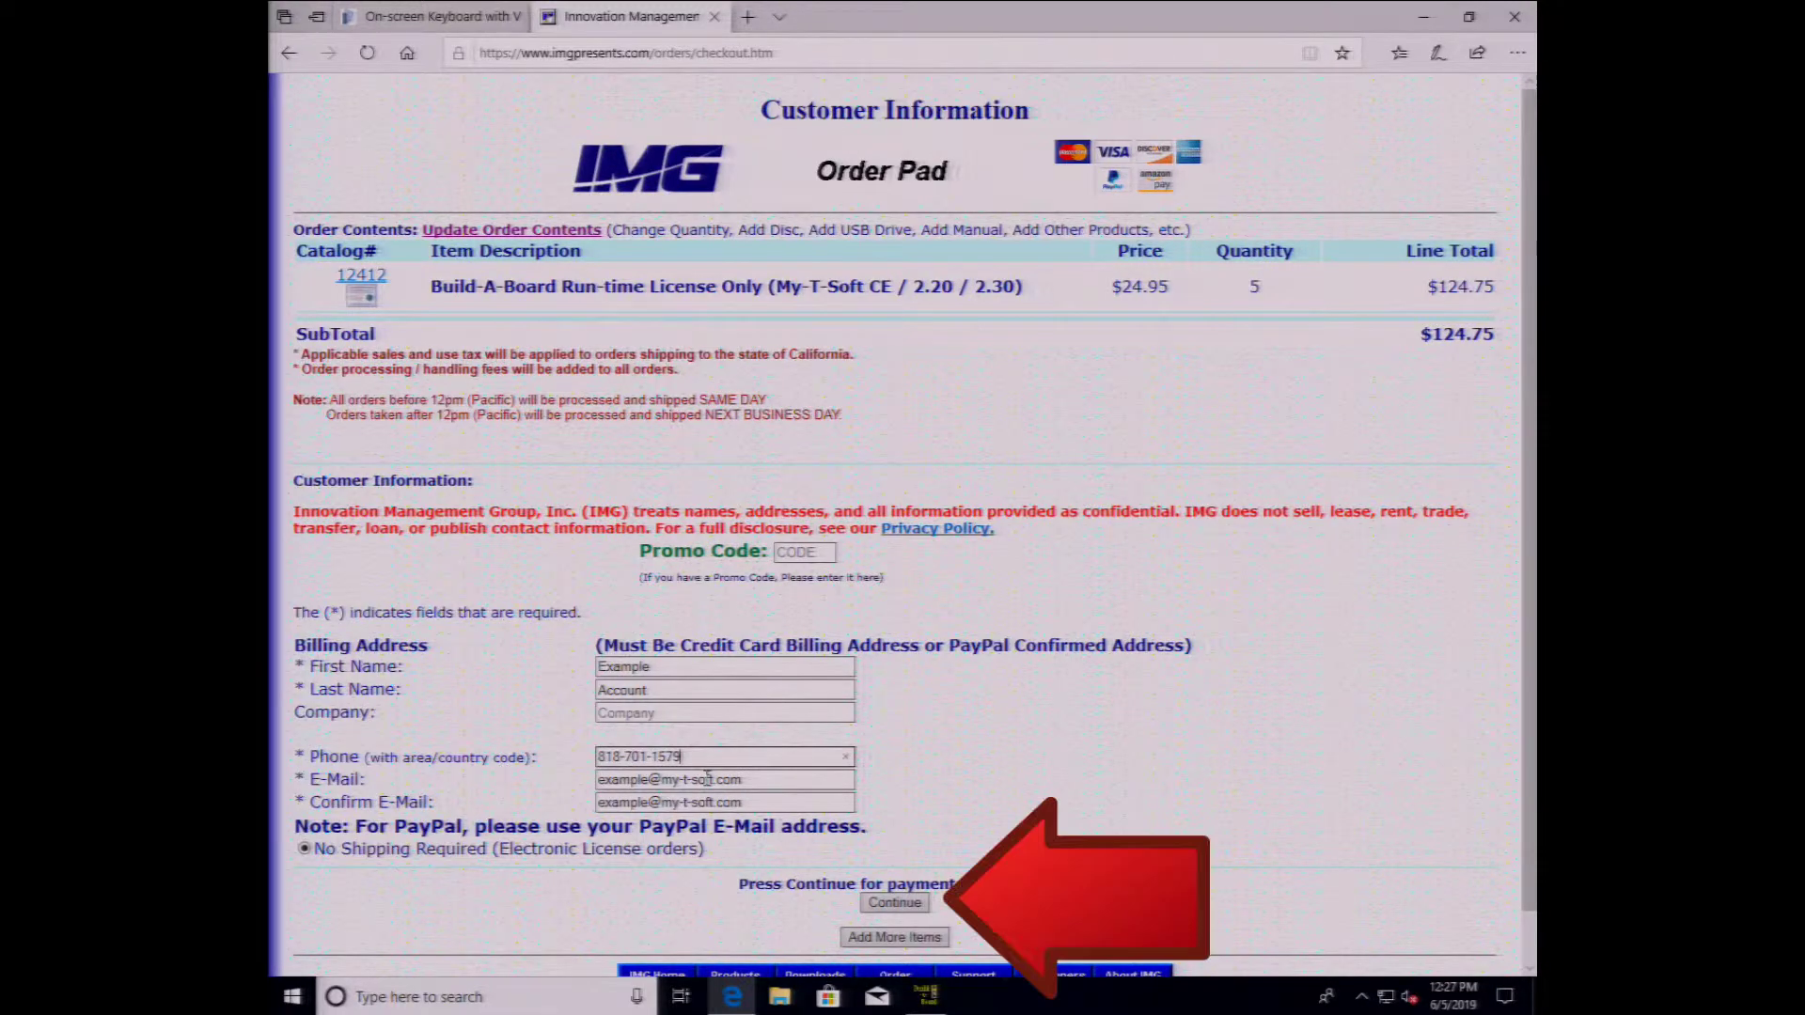
pyautogui.click(895, 903)
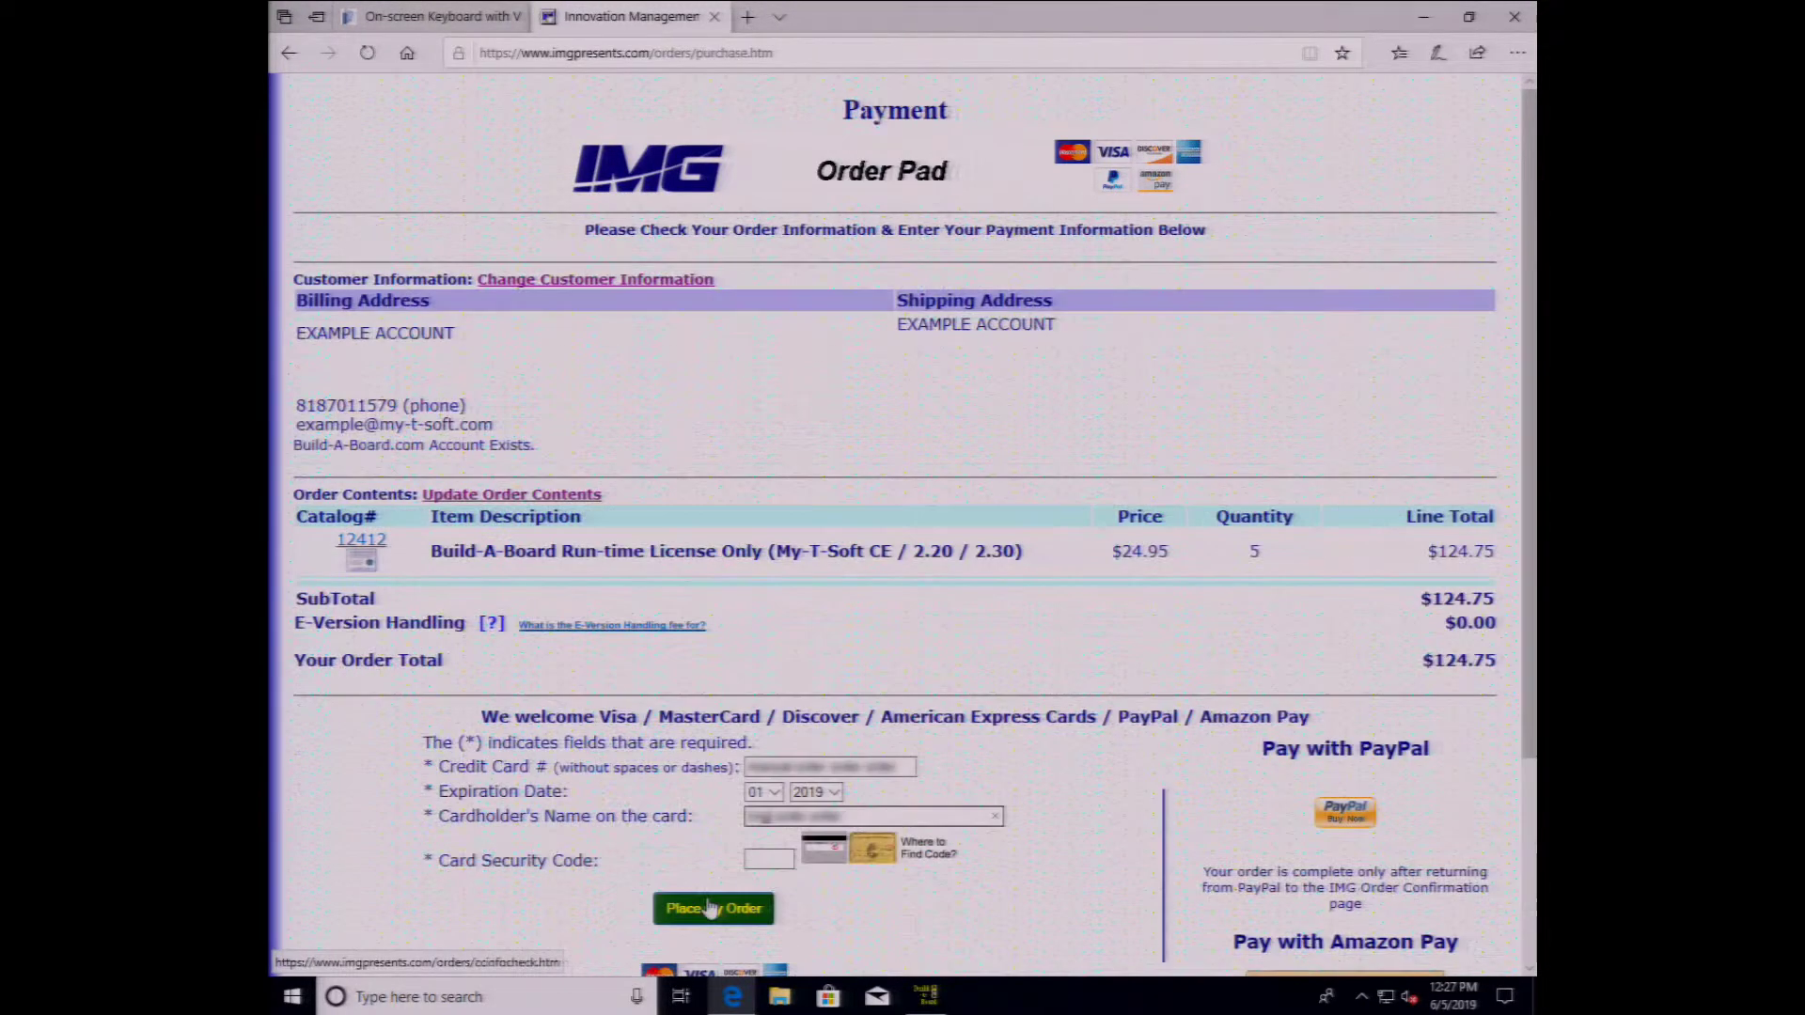
pyautogui.click(709, 908)
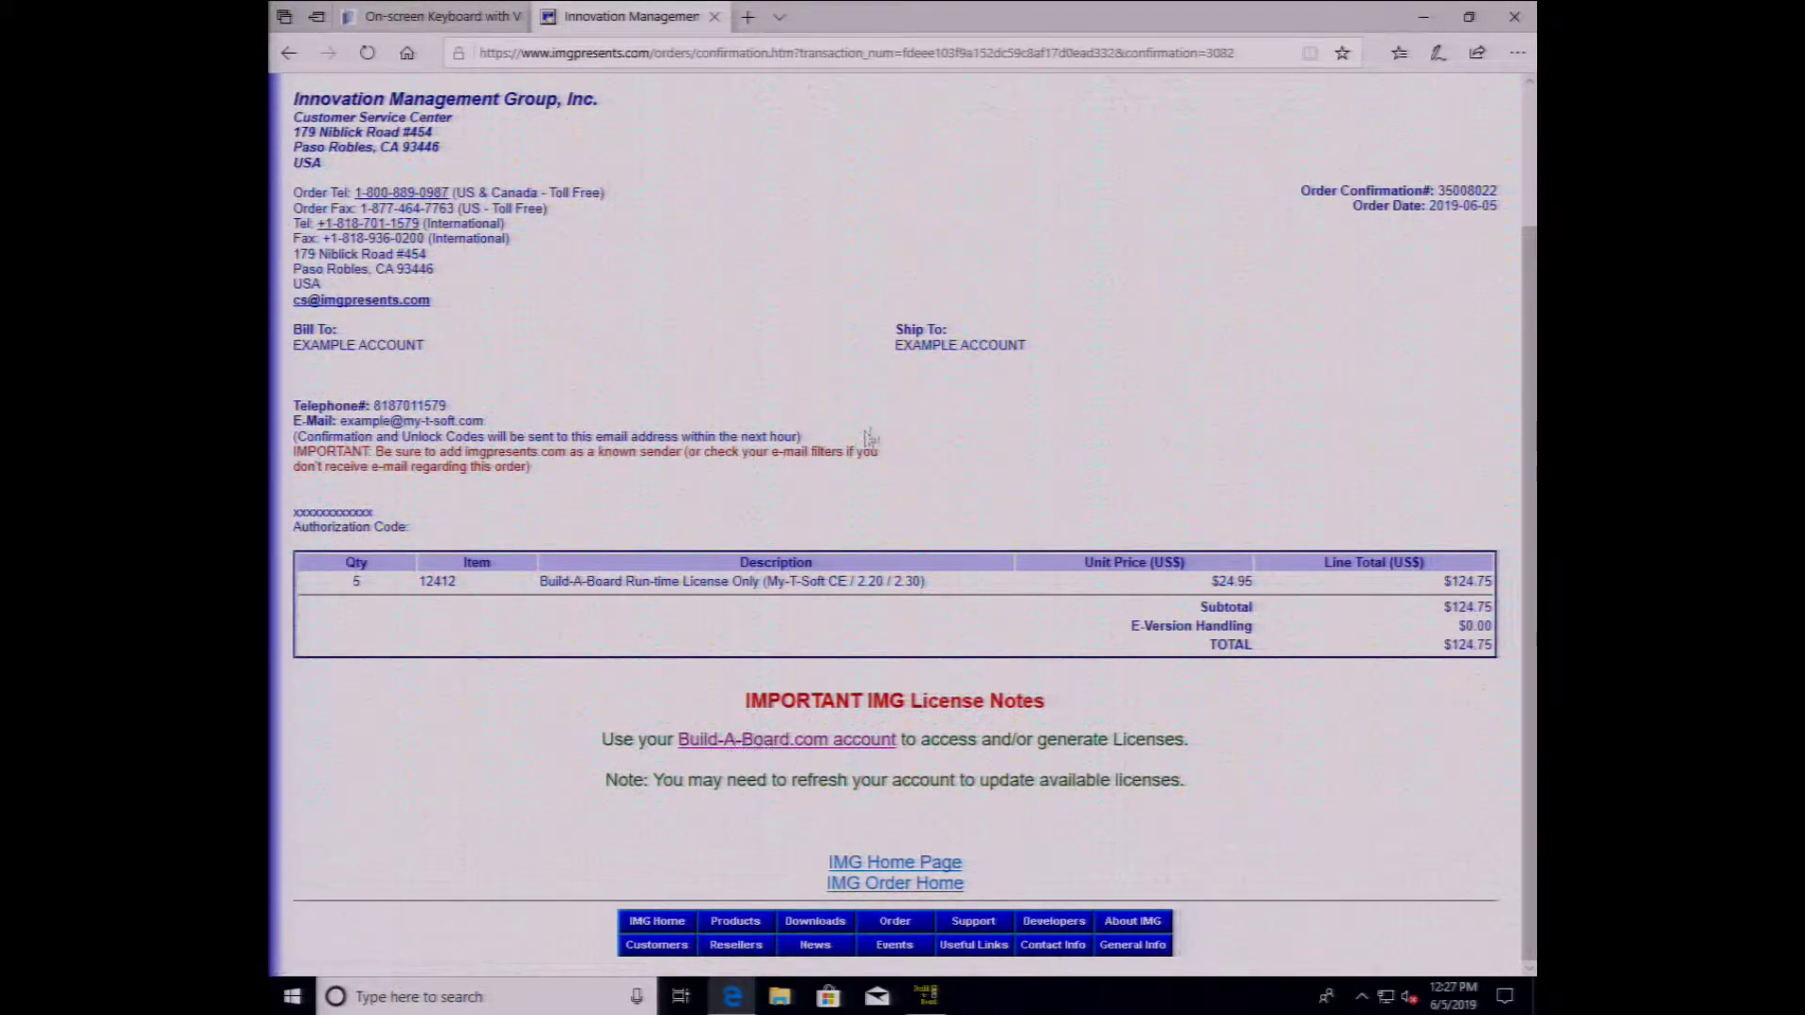
pyautogui.click(451, 17)
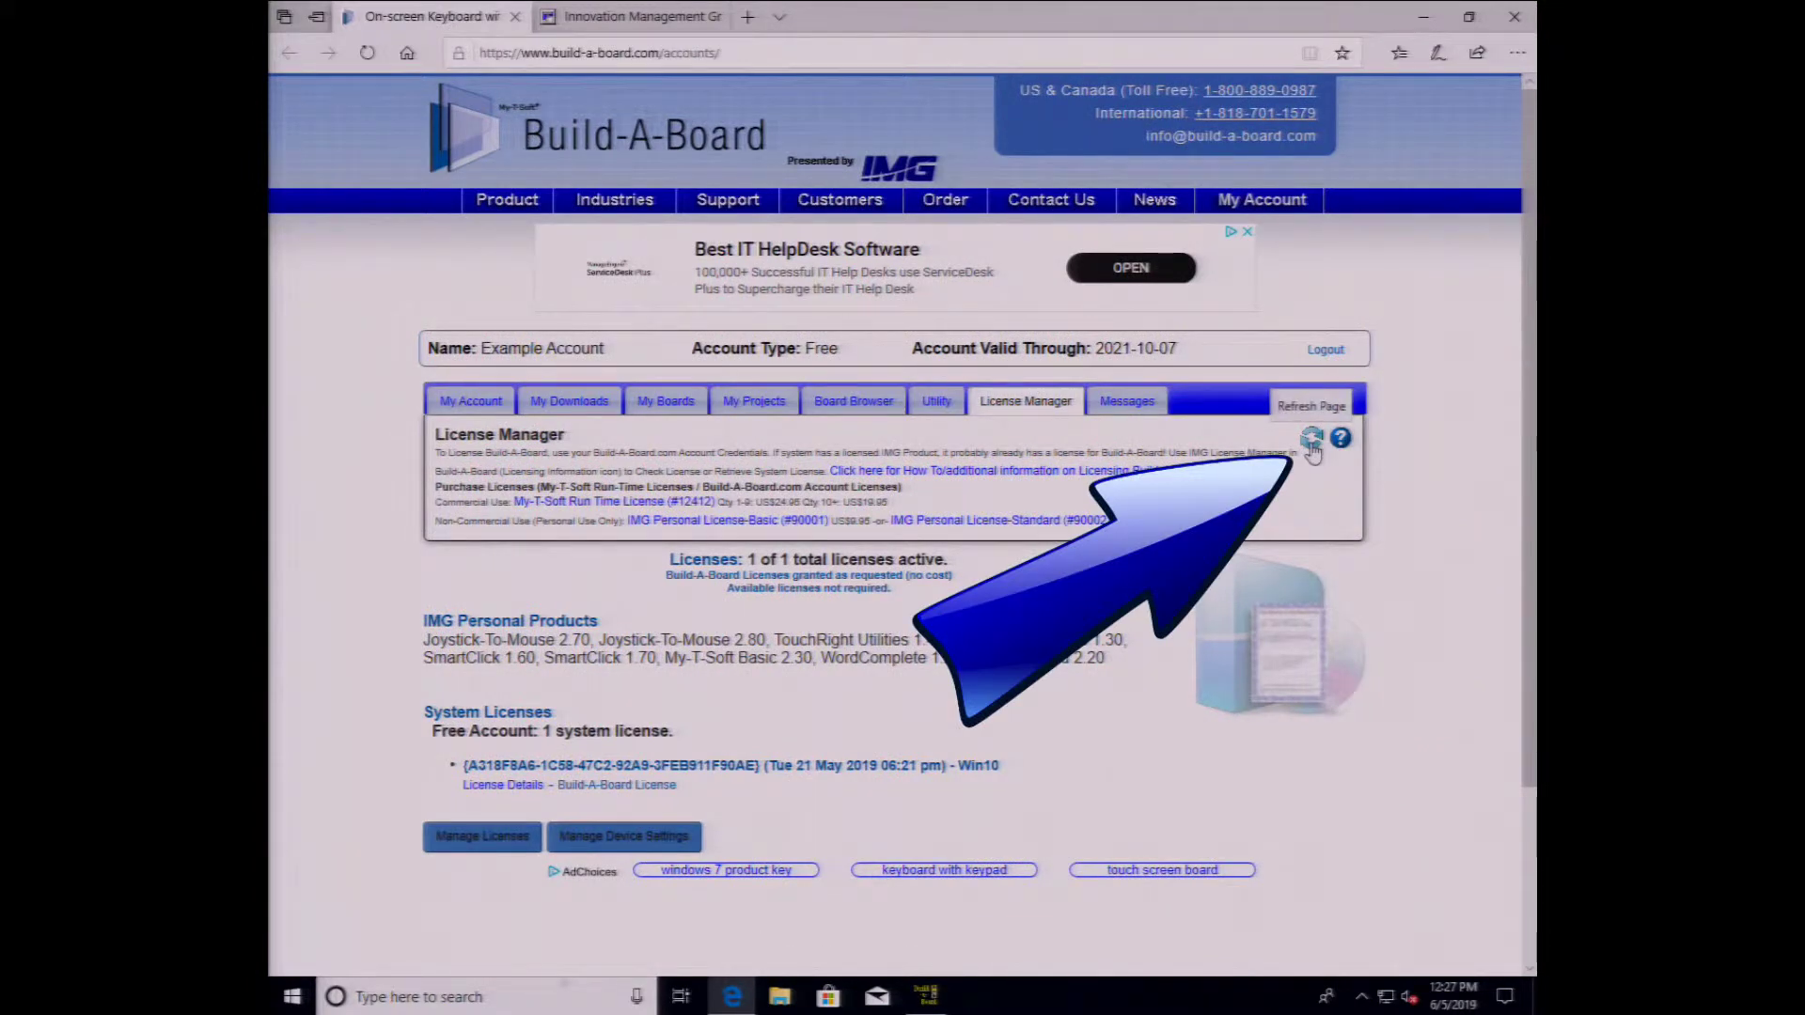
# - Refresh the license list, open the MyBoard run-time targets folder, and select KEYBOARD.KBF
pyautogui.click(1311, 440)
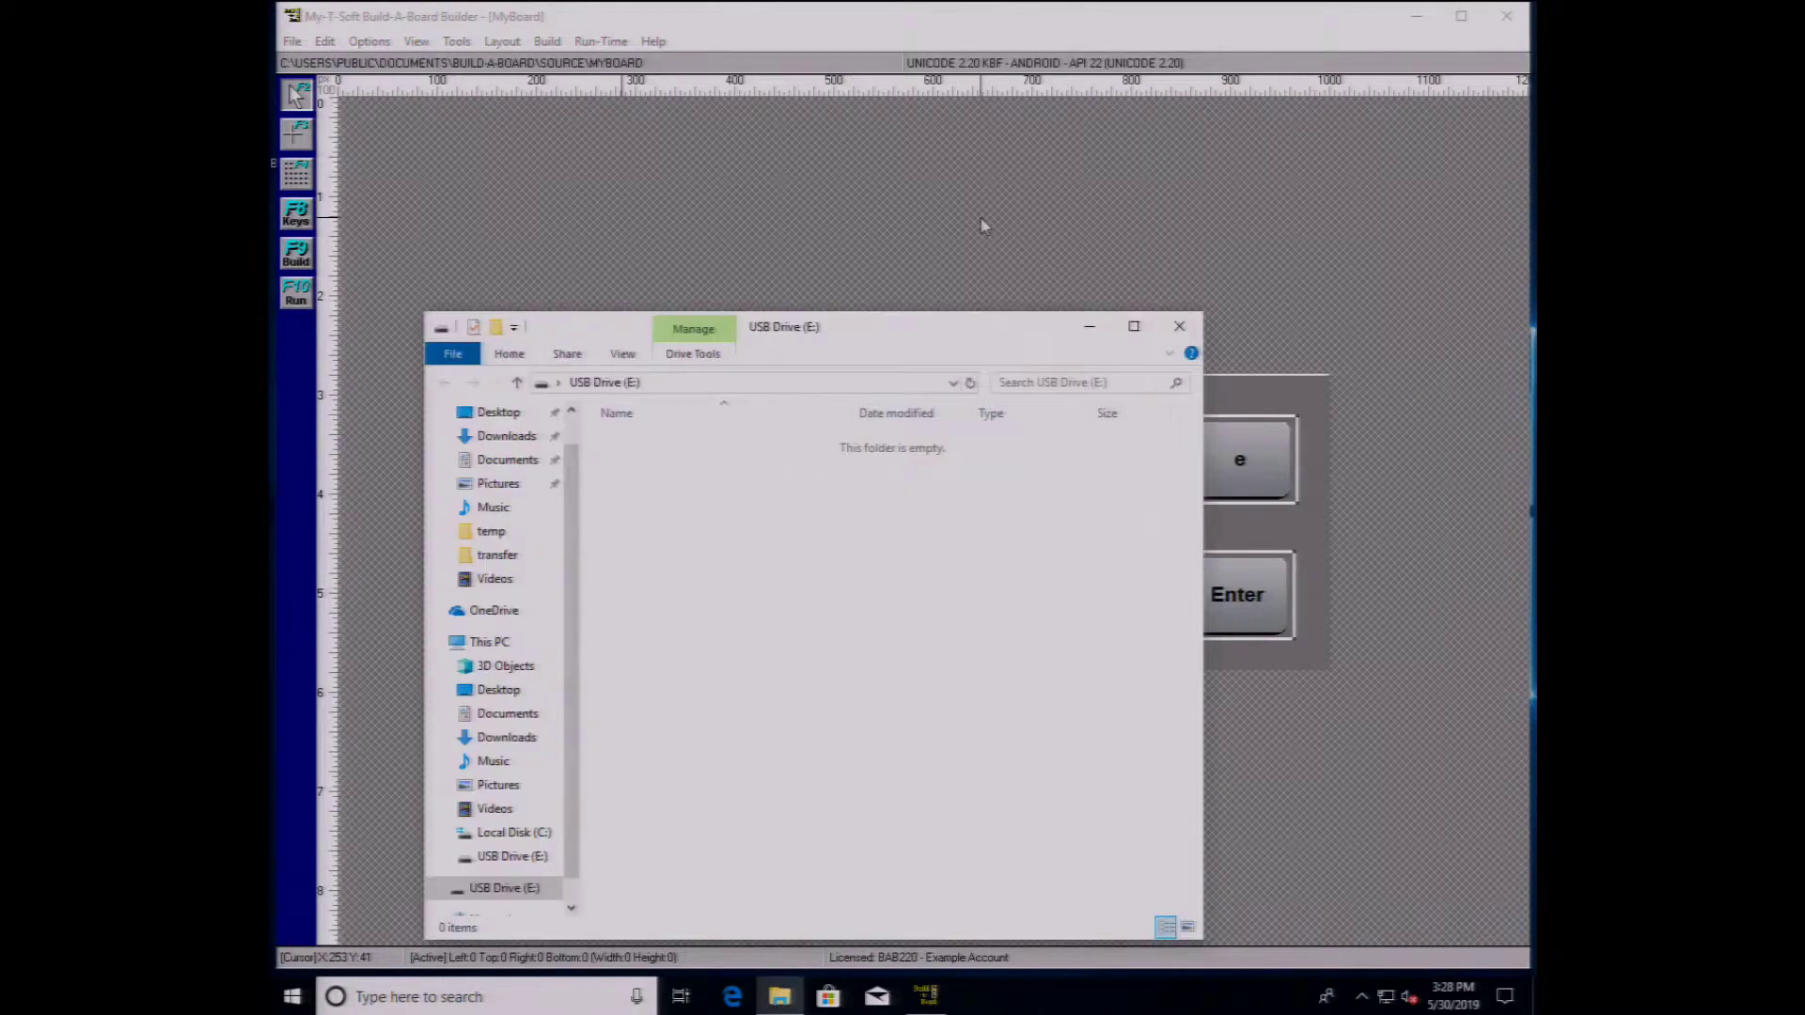
pyautogui.moveTo(856, 342); pyautogui.dragTo(1056, 233)
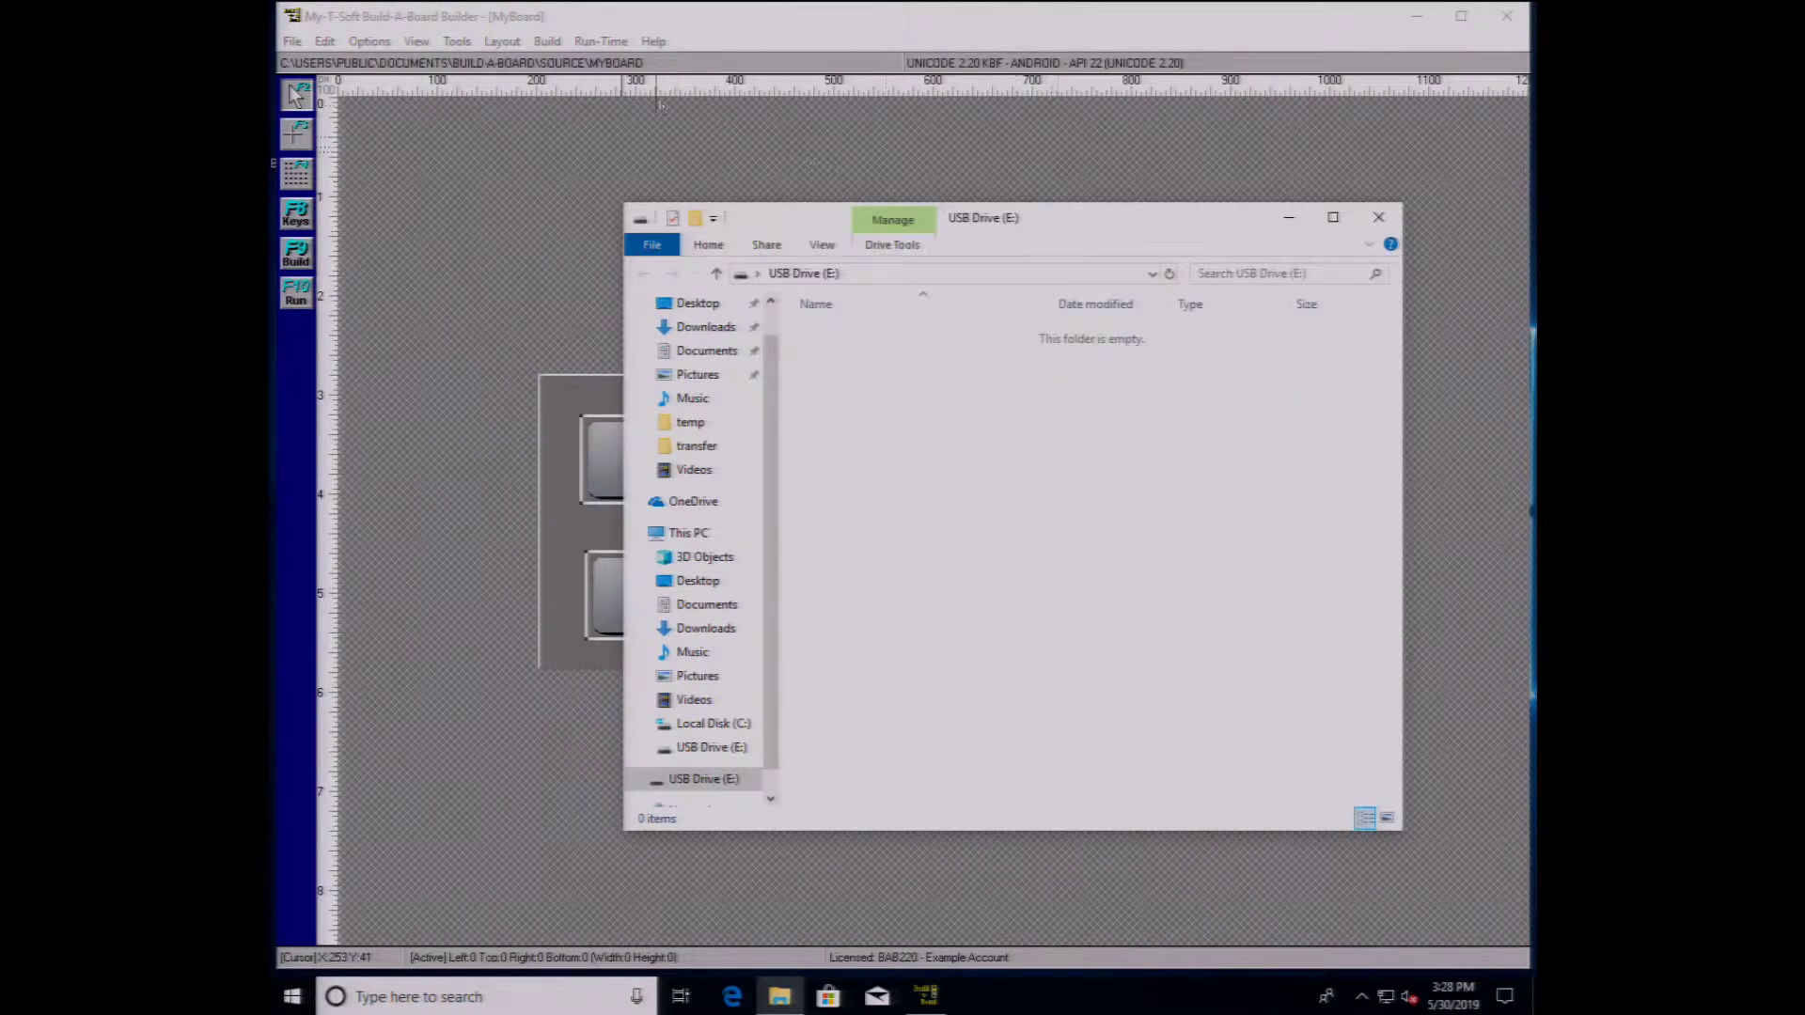
pyautogui.click(621, 45)
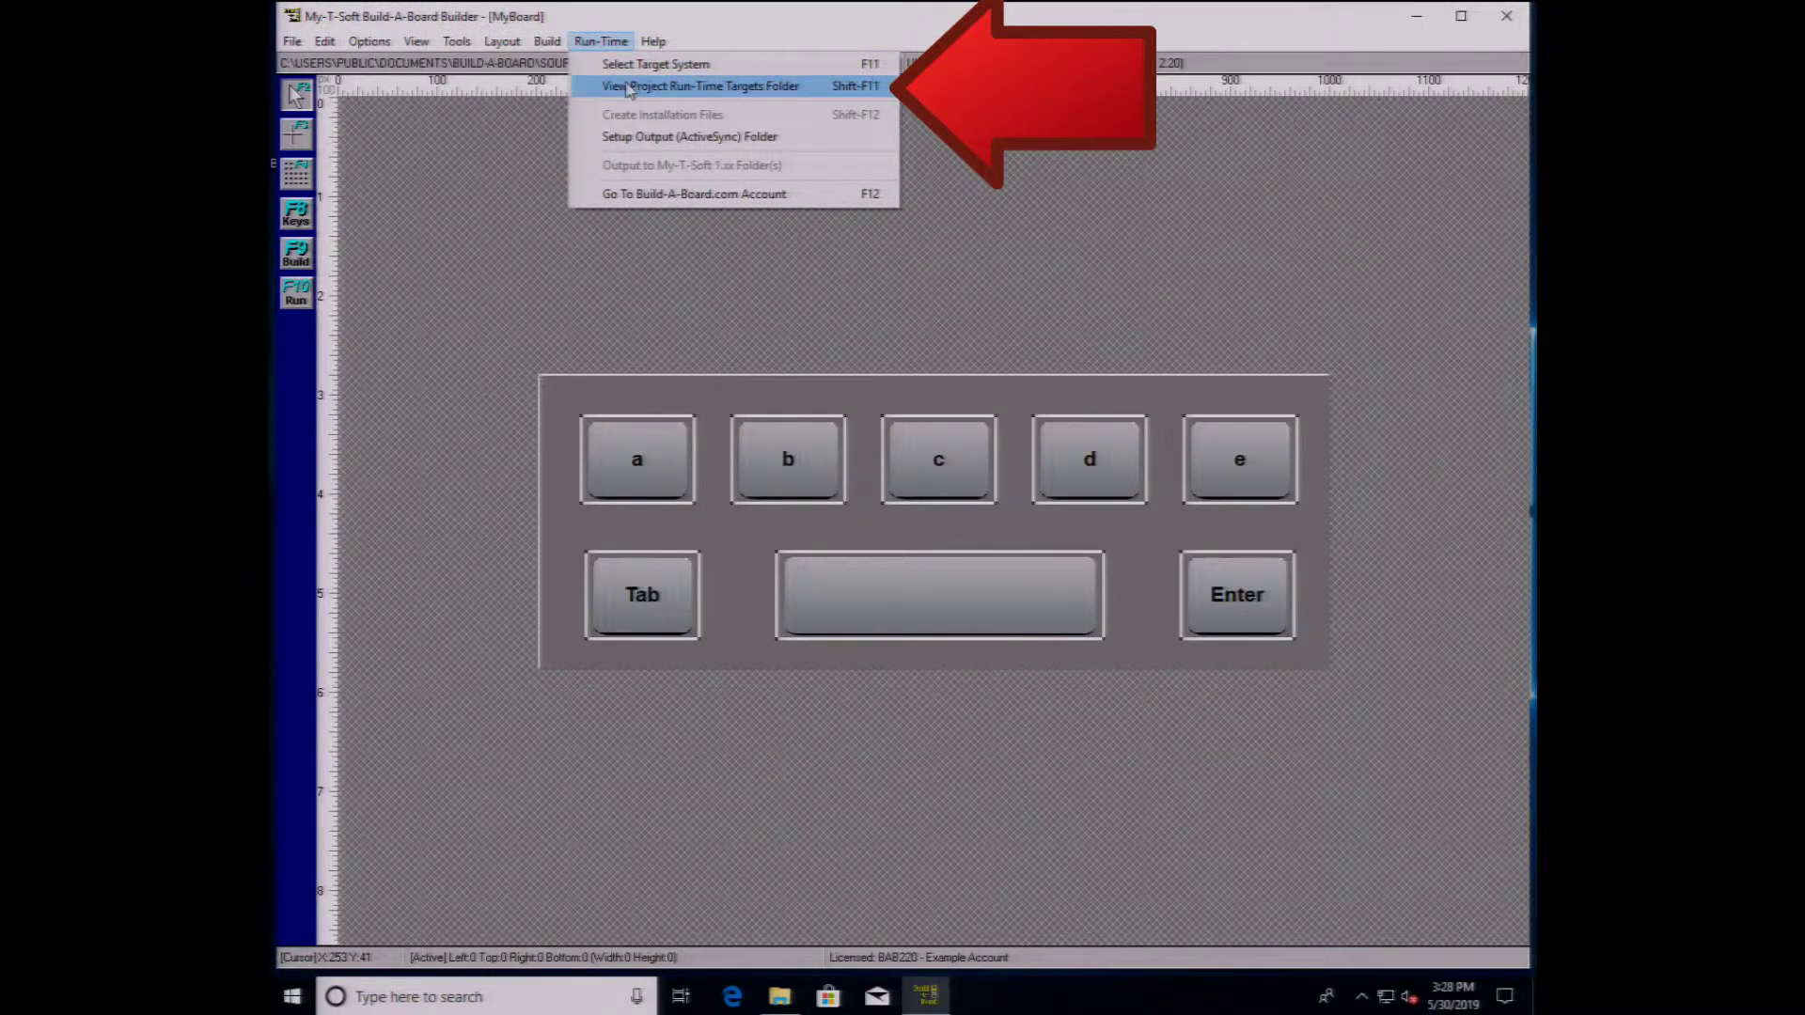
pyautogui.click(629, 87)
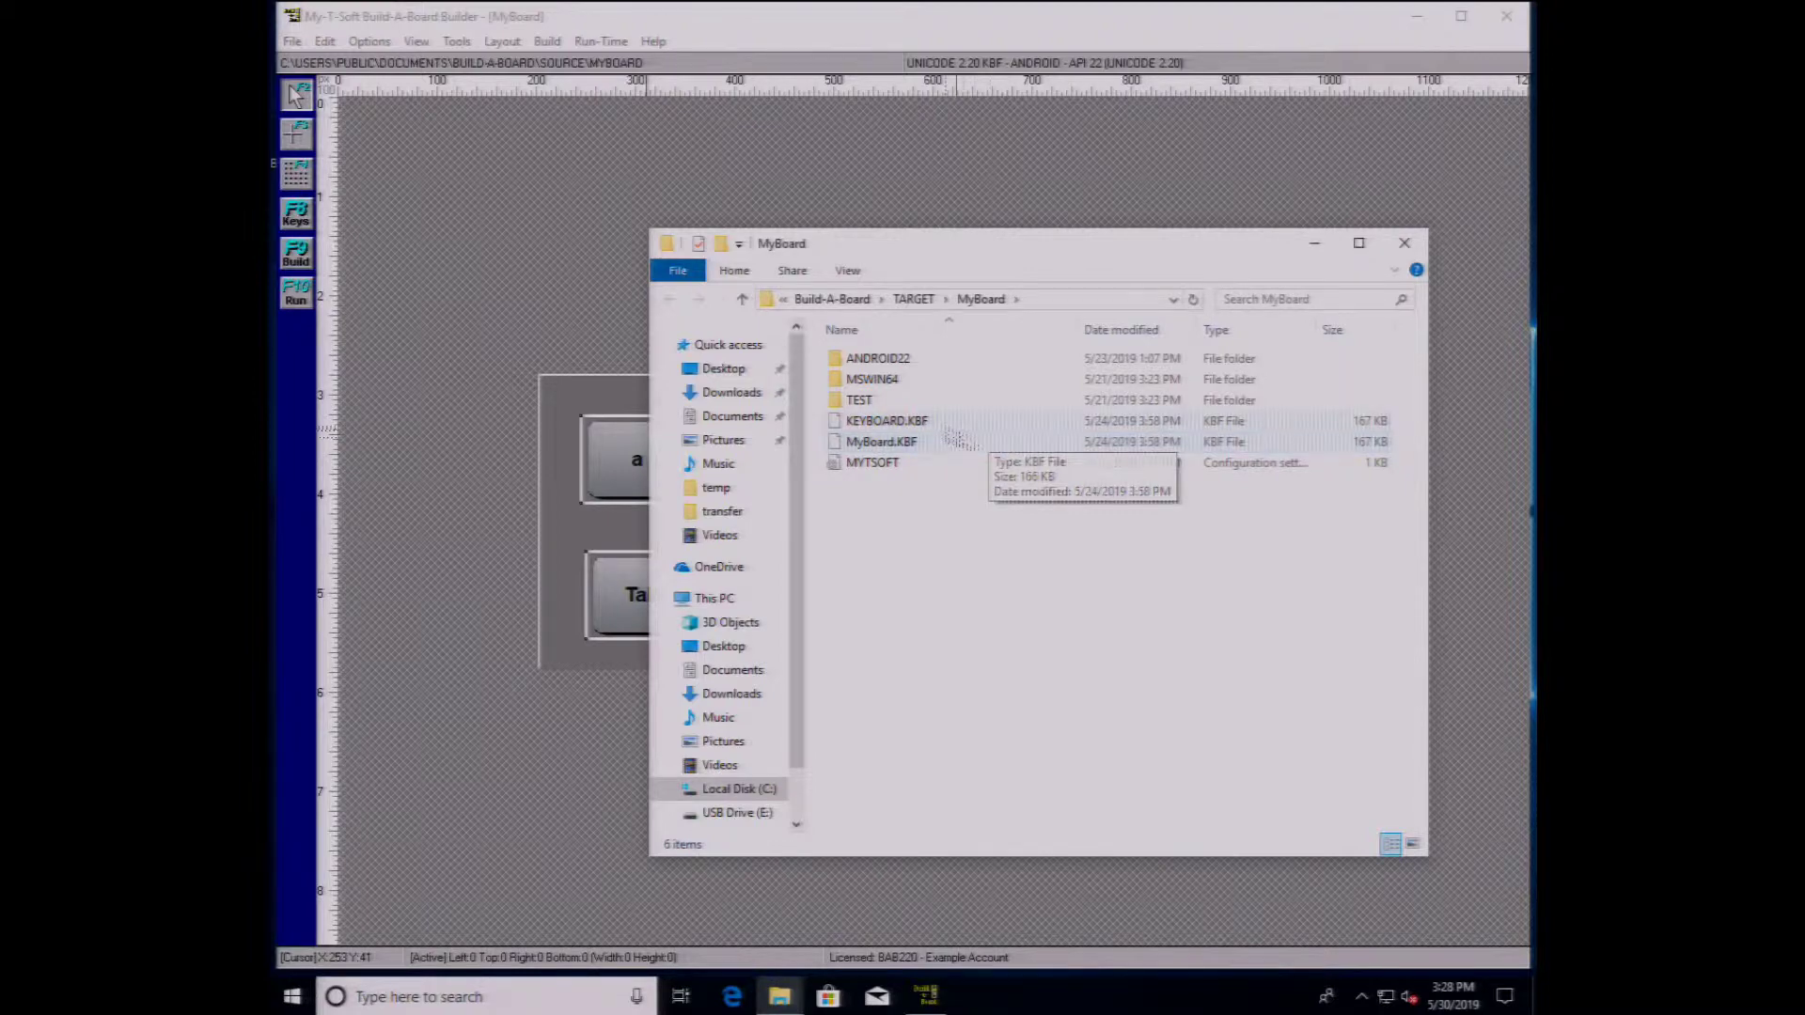
pyautogui.click(931, 426)
# - Copy MyBoard.KBF and KEYBOARD.KBF from the target folder and paste them onto USB Drive (E:)
pyautogui.keyDown('shift'); pyautogui.click(922, 447); pyautogui.keyUp('shift')
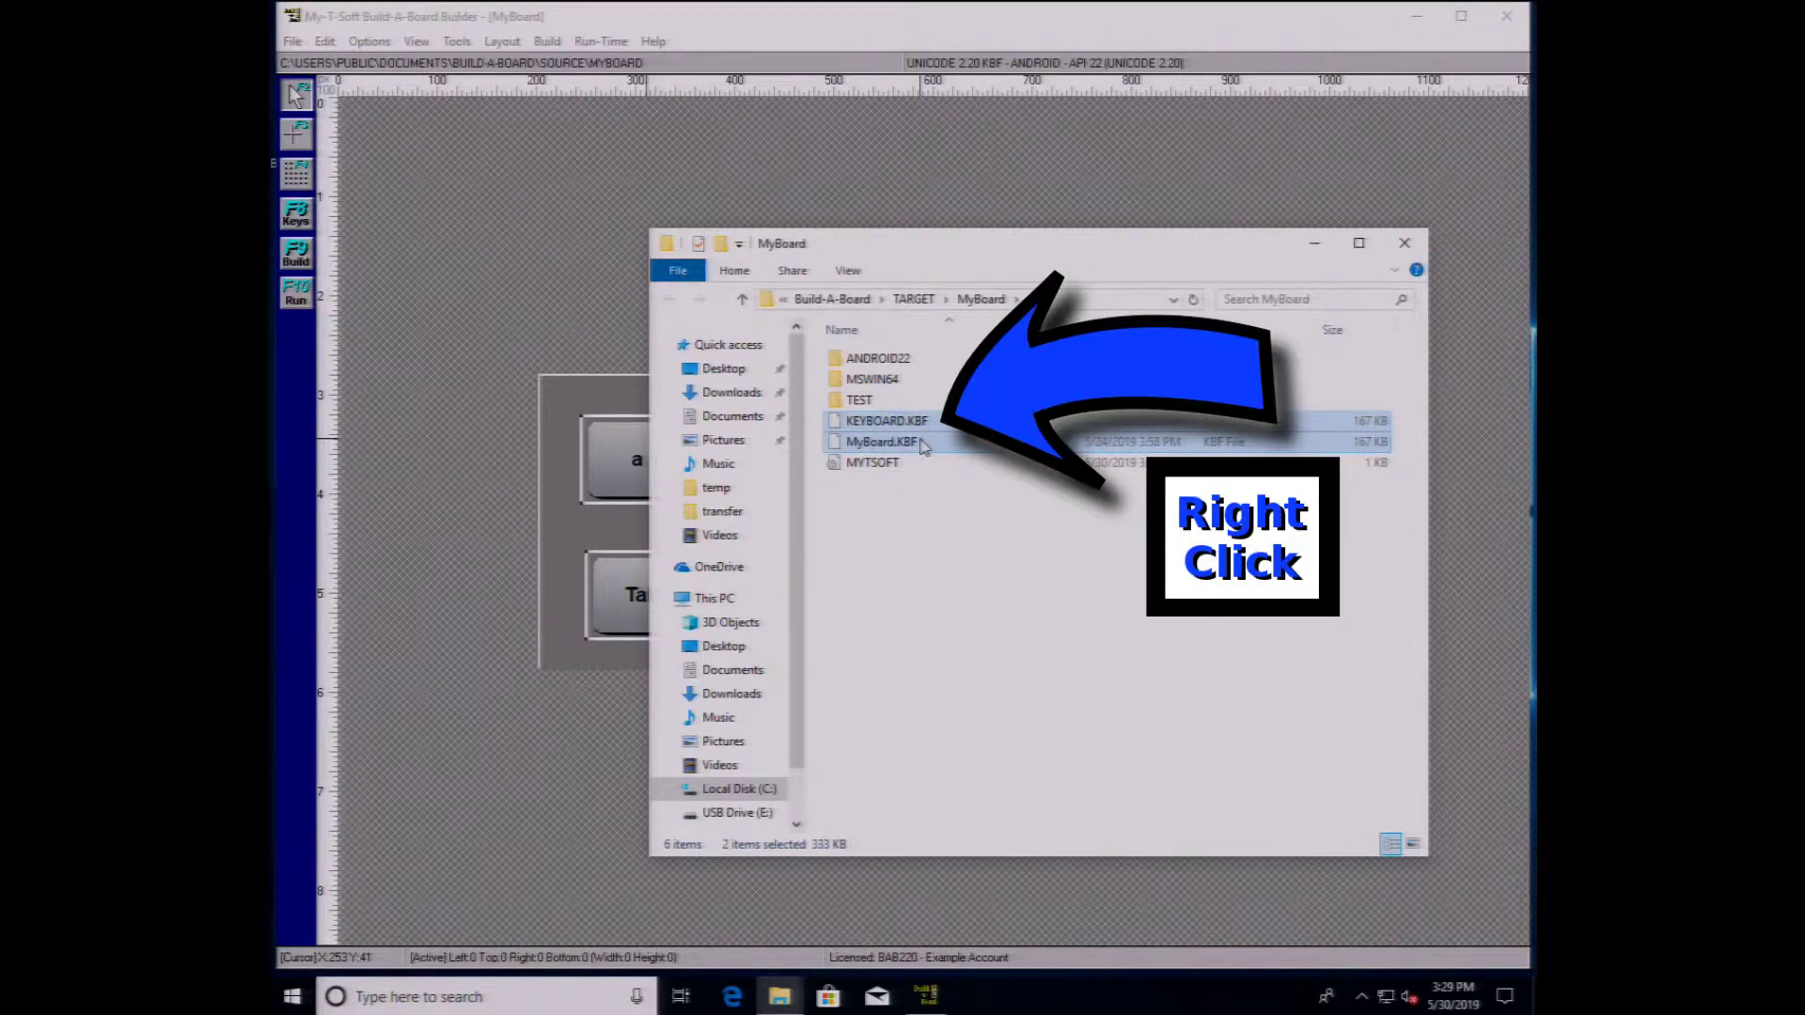
pyautogui.rightClick(922, 445)
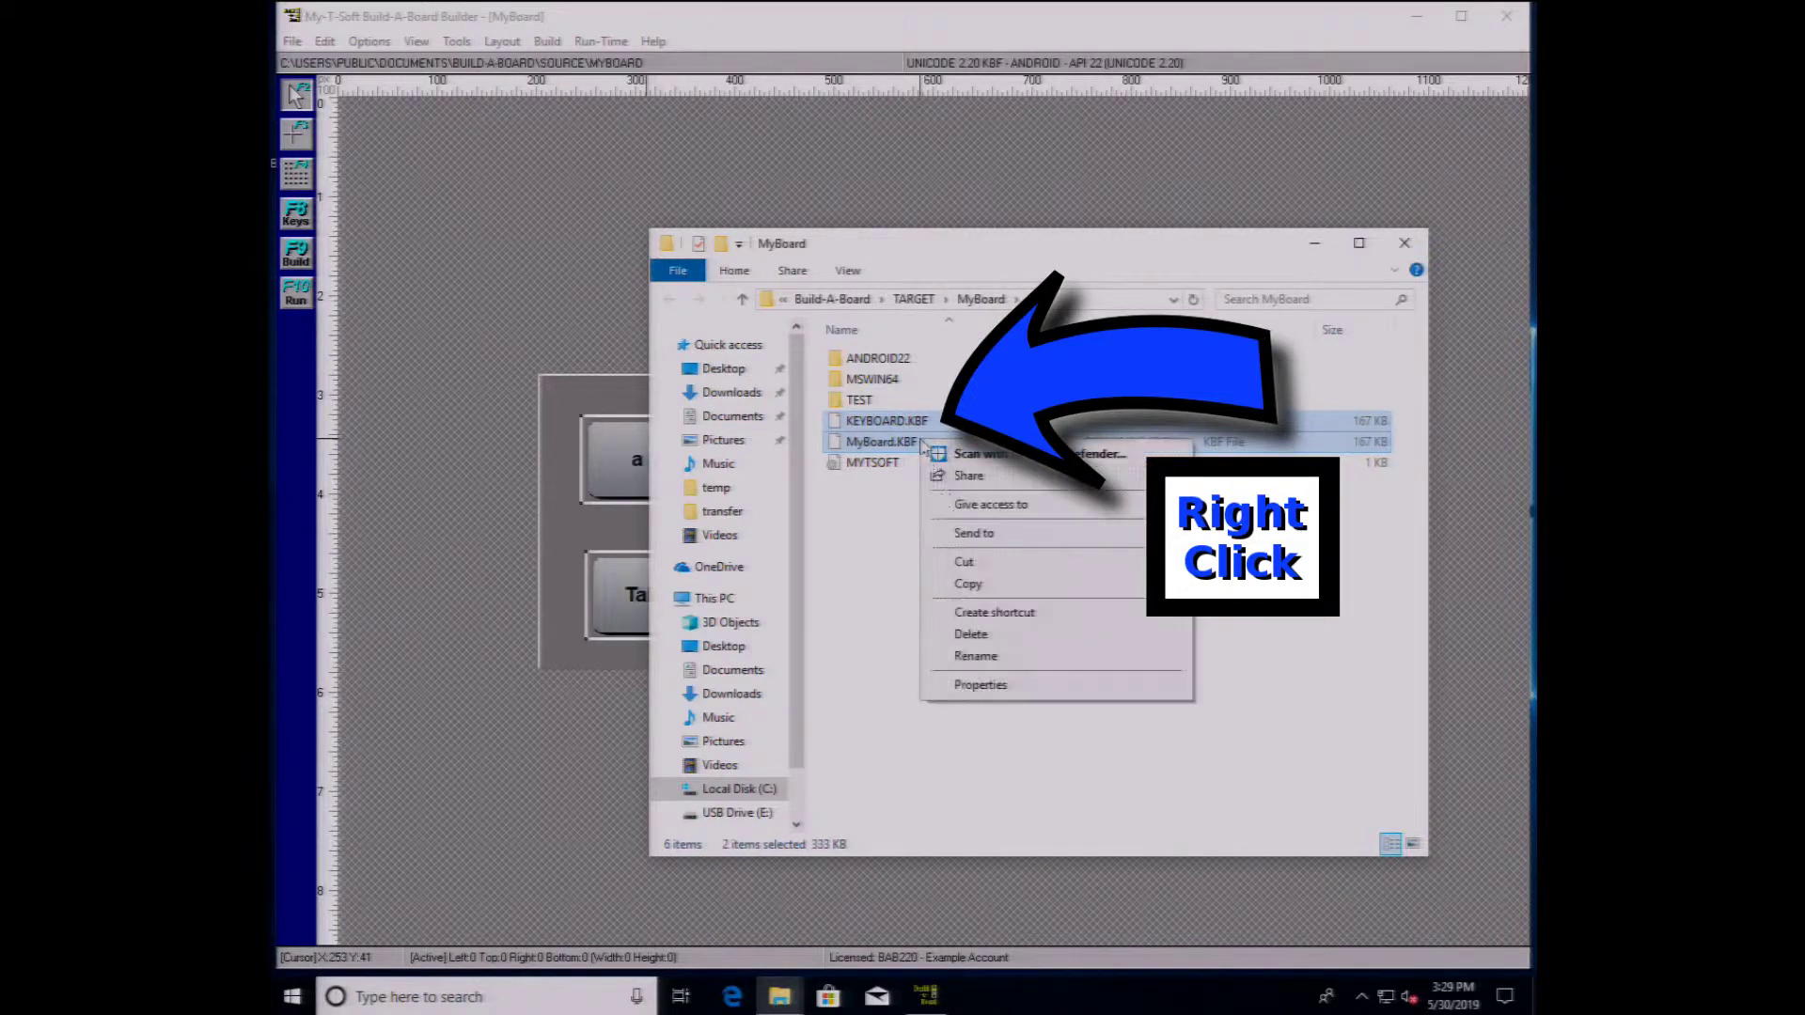
pyautogui.click(968, 584)
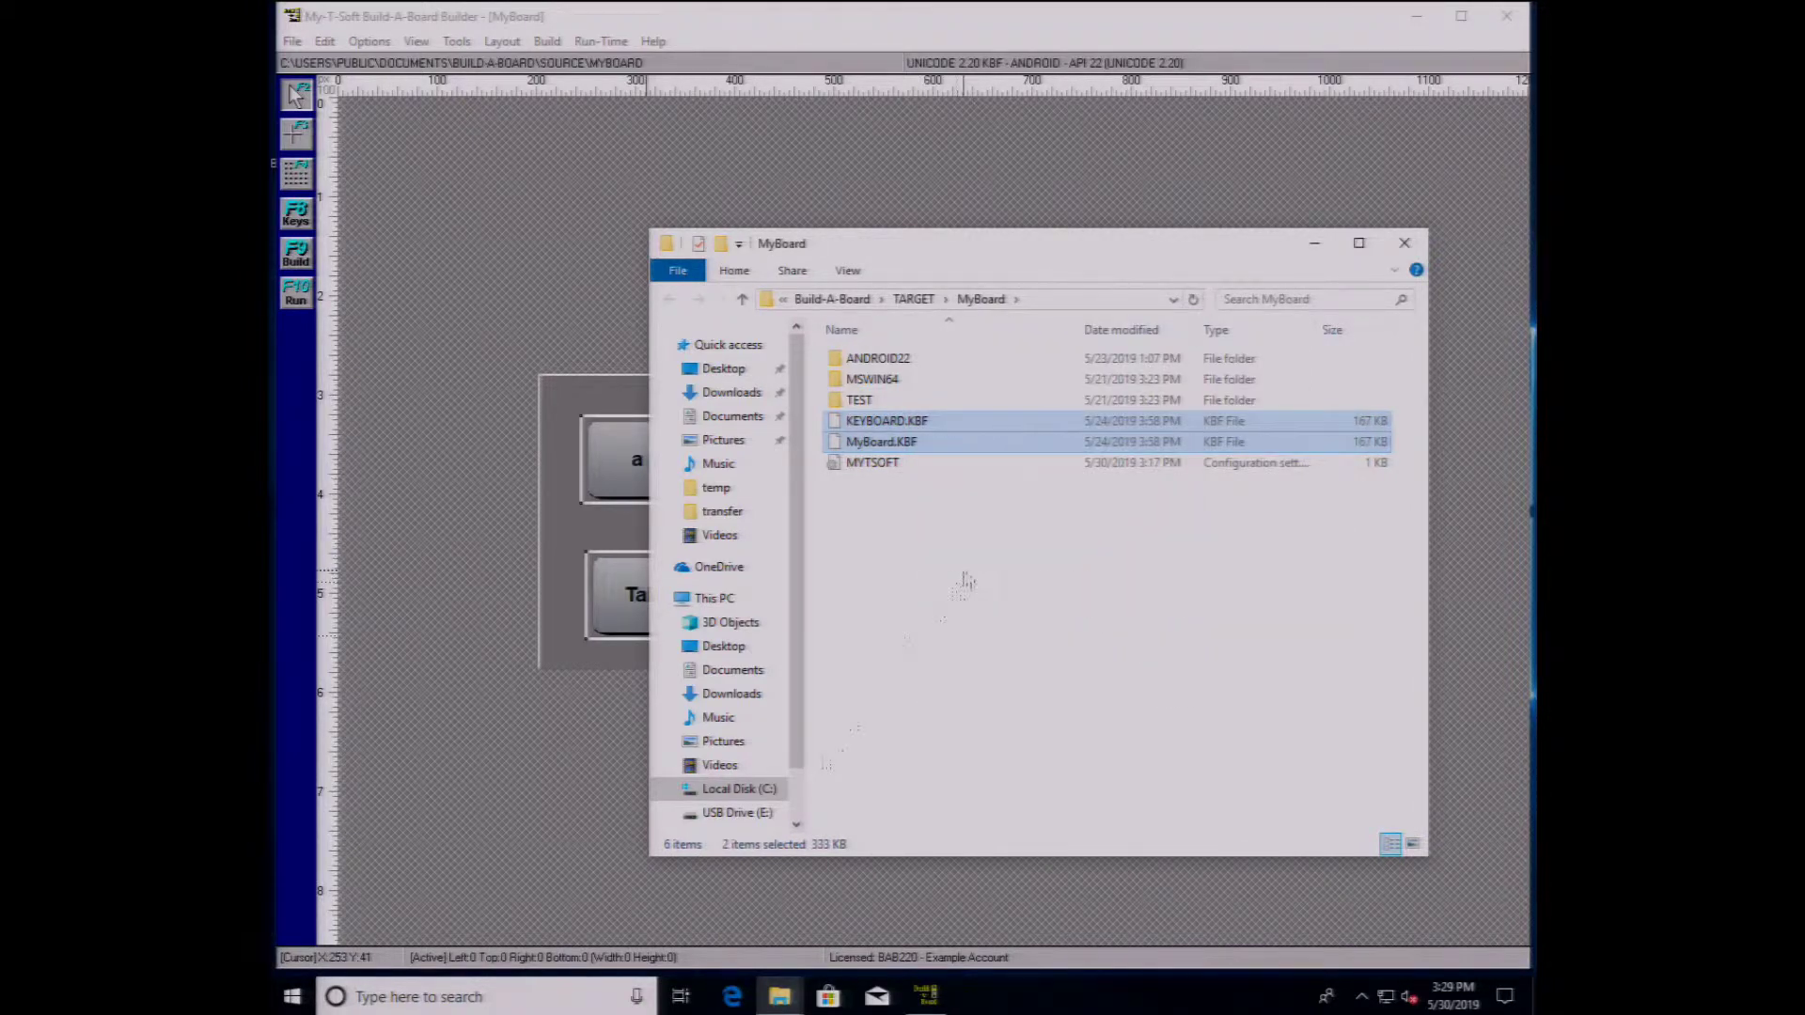
pyautogui.click(743, 812)
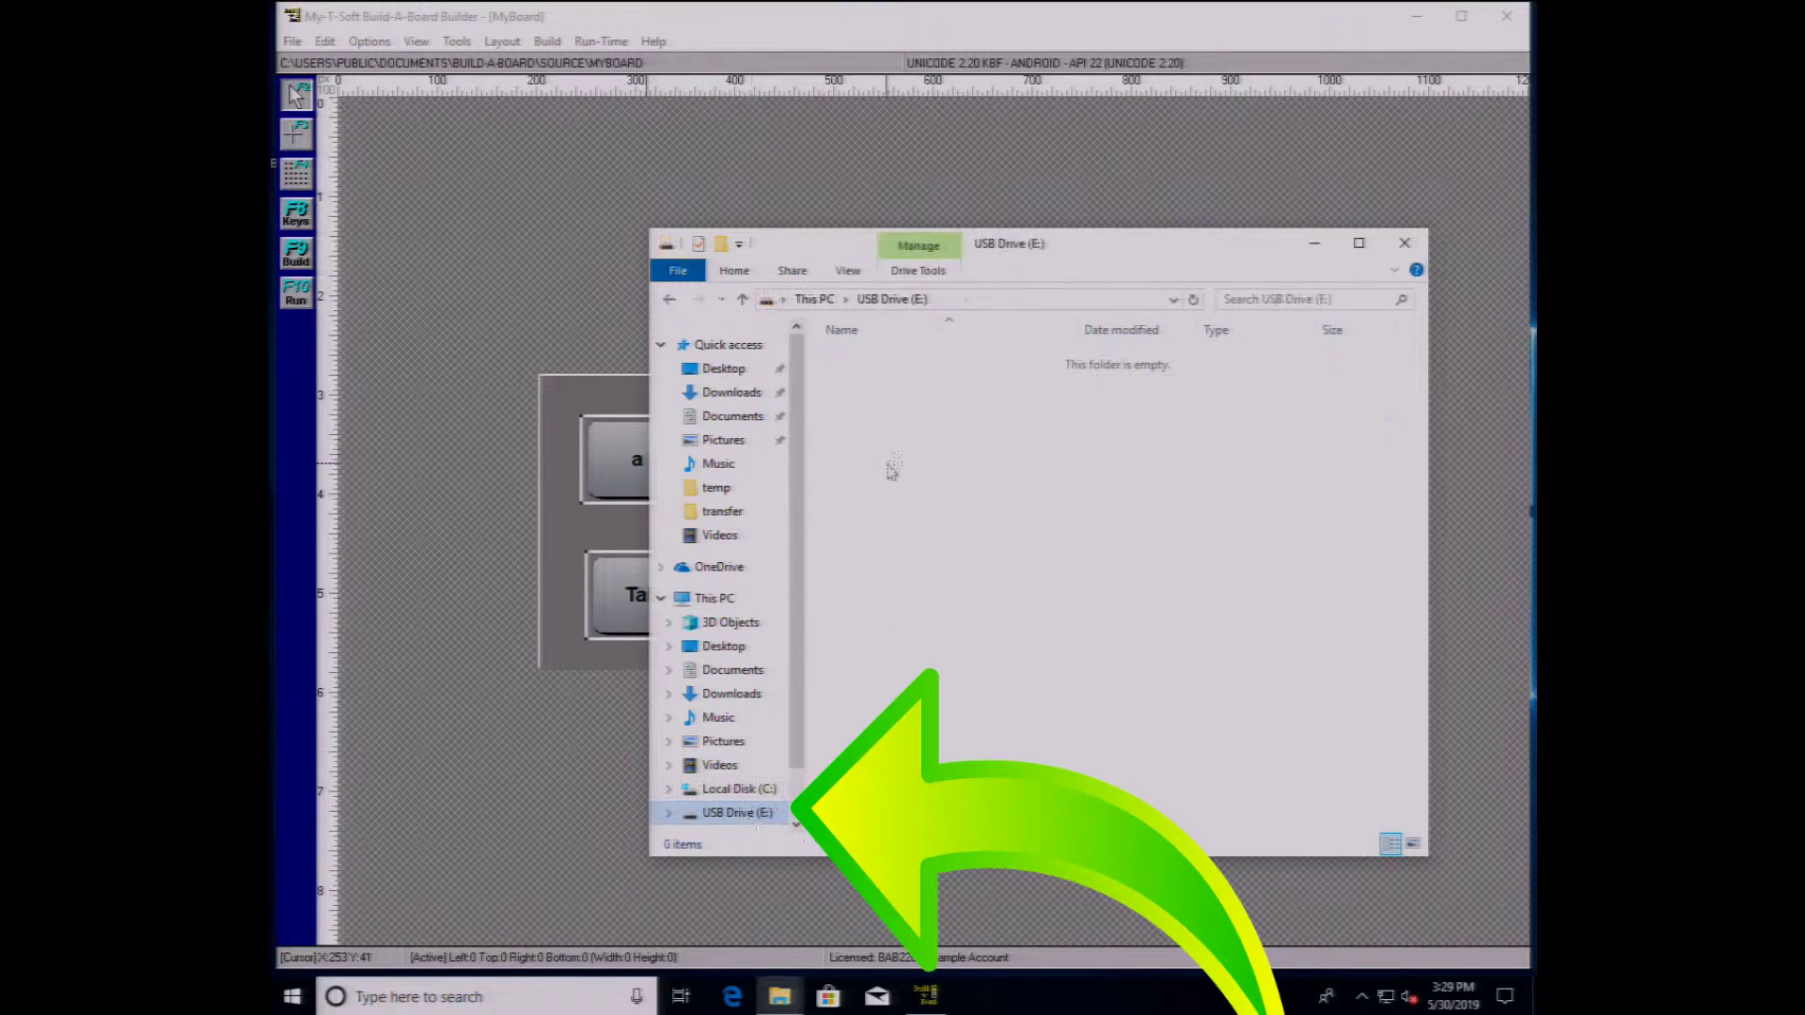
pyautogui.rightClick(898, 456)
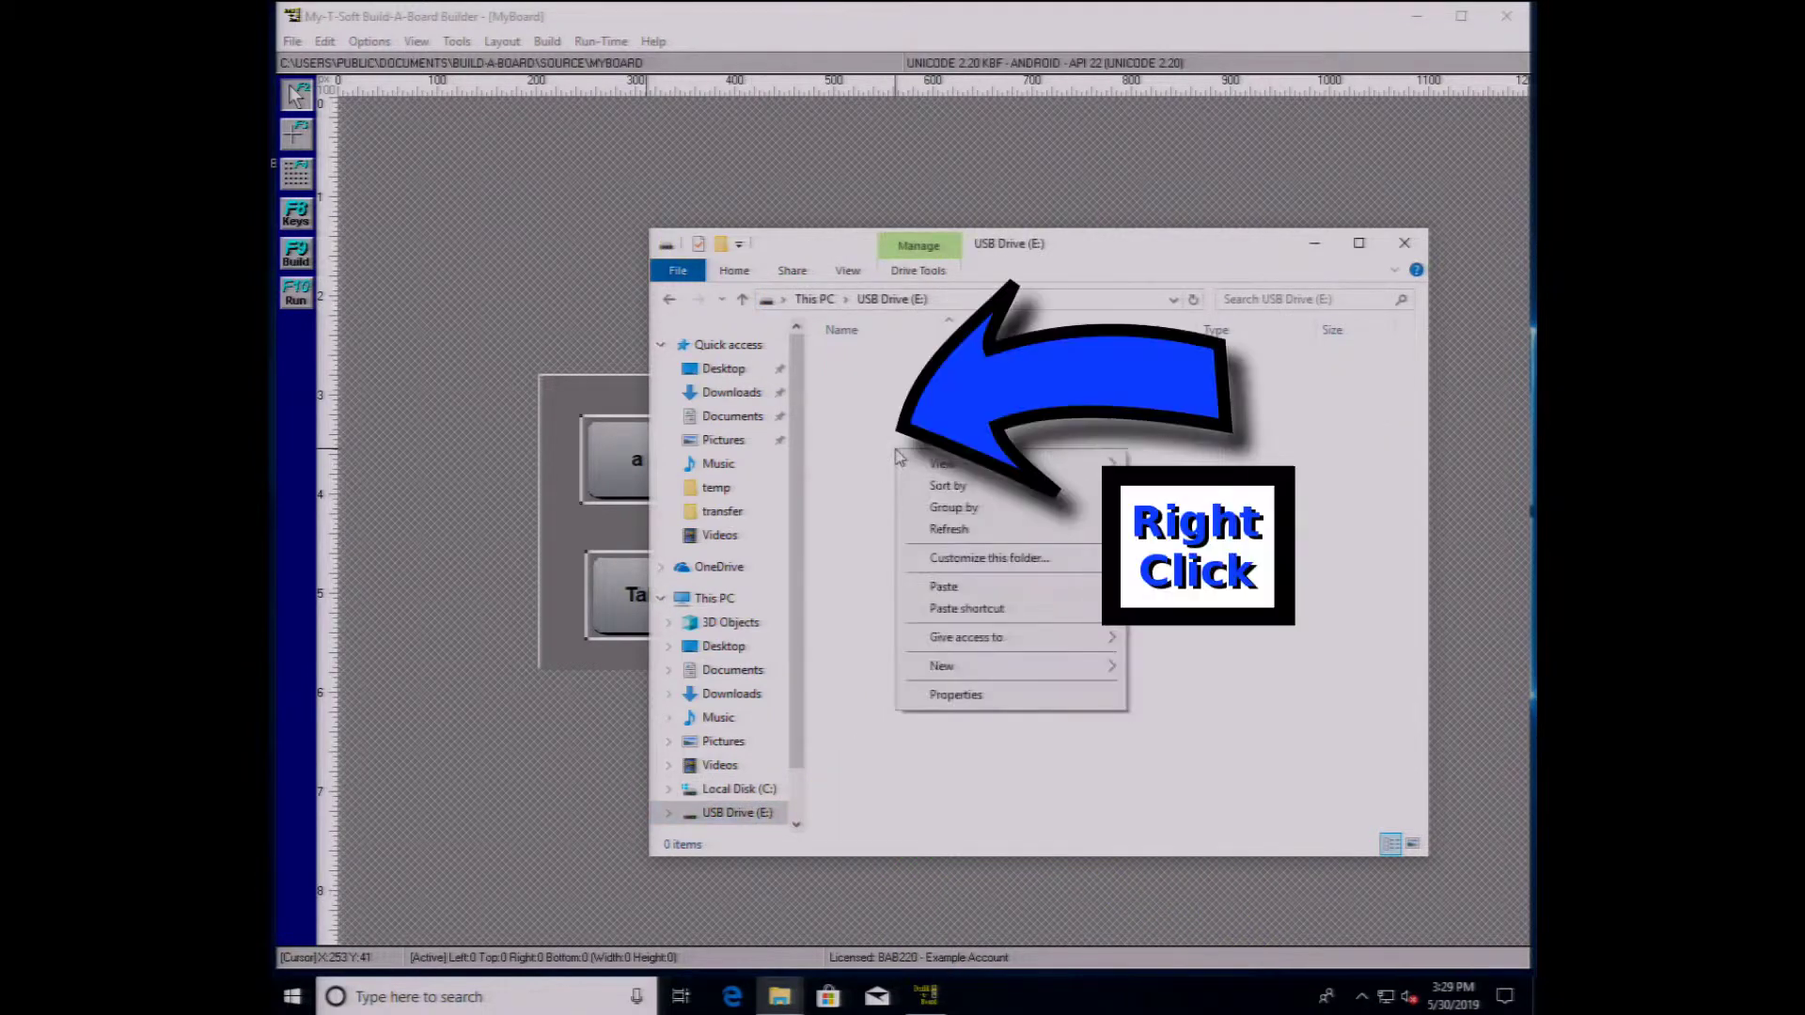
pyautogui.click(940, 588)
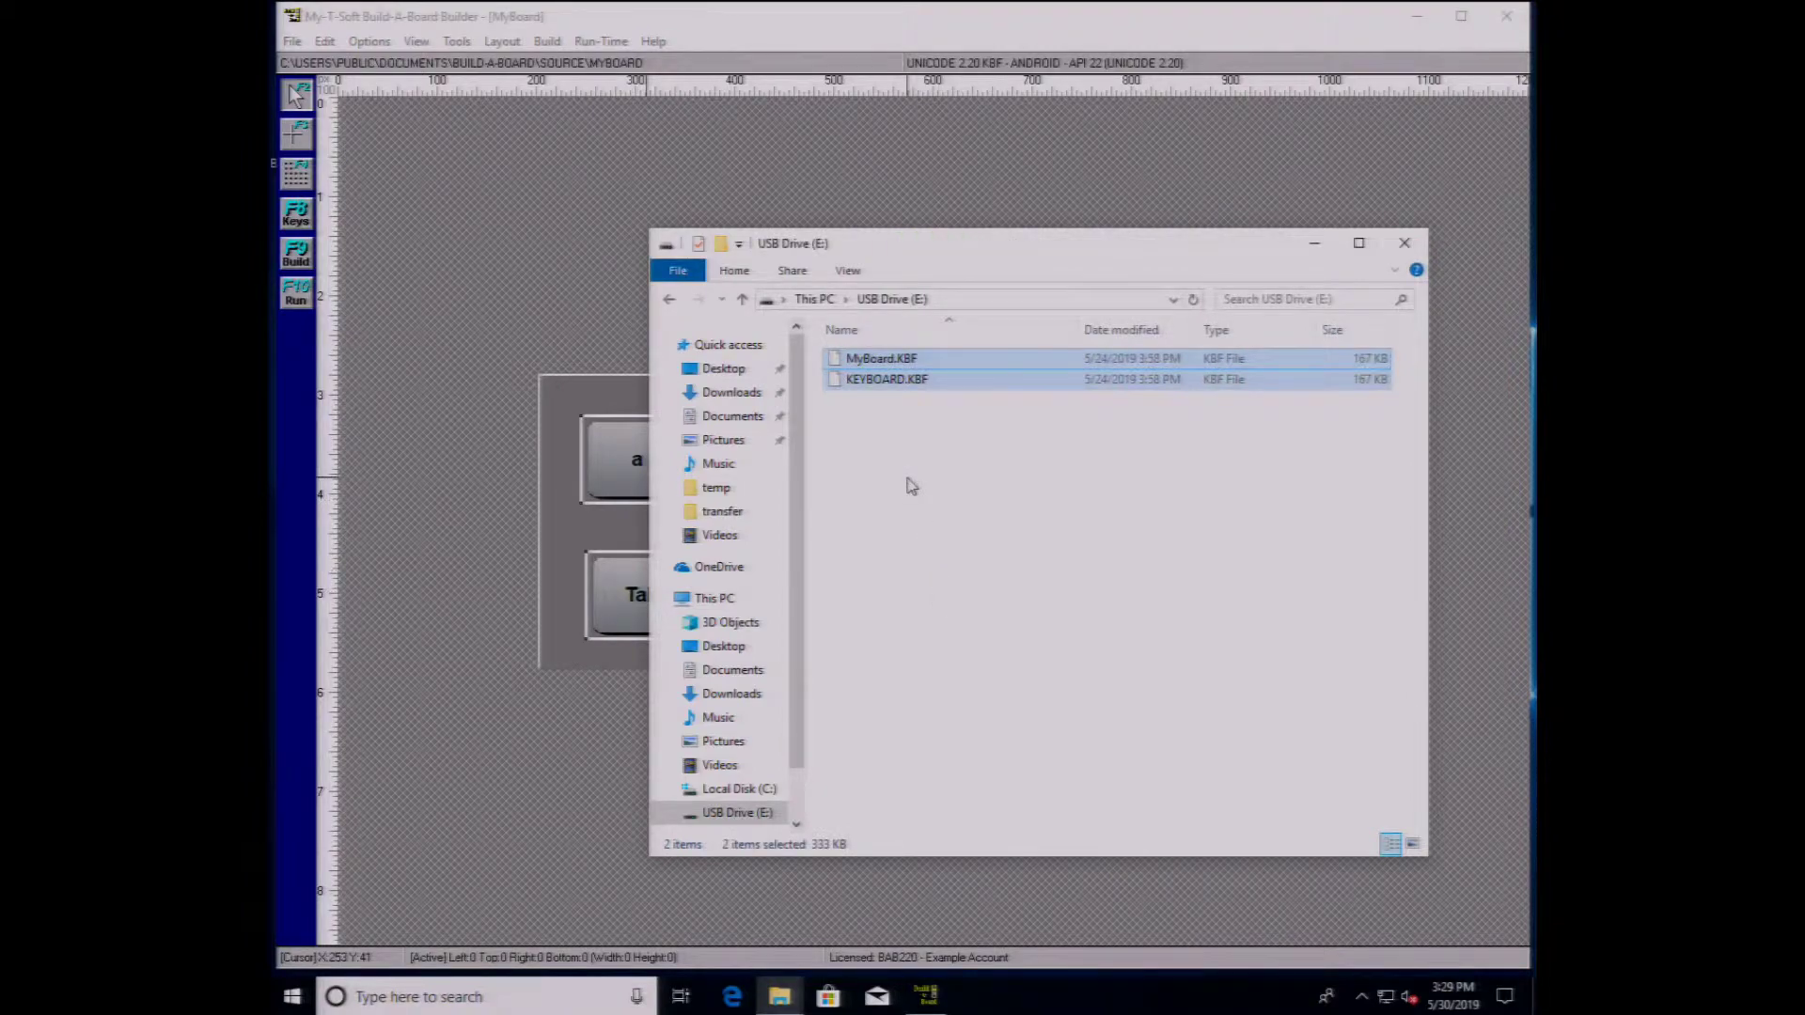
# - Go from the Builder's Run-Time menu to the Build-A-Board.com account and open the My-T-Soft Basic page
pyautogui.click(714, 191)
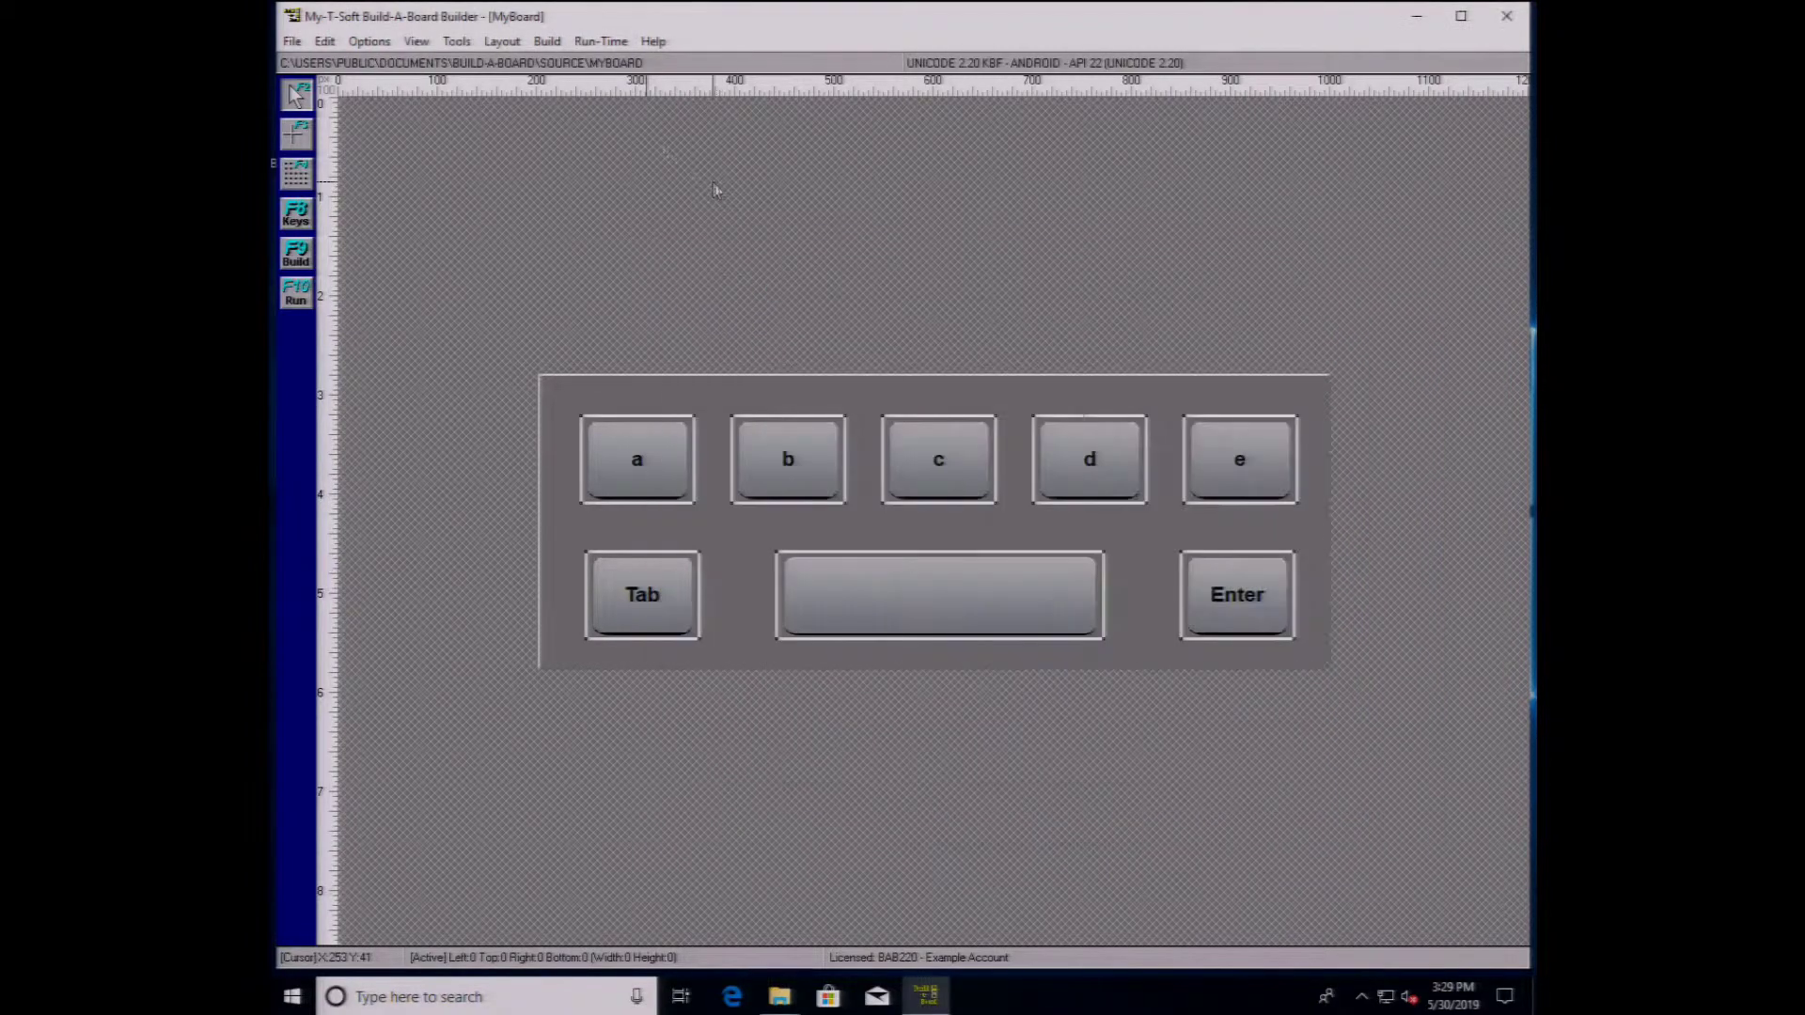
pyautogui.click(601, 41)
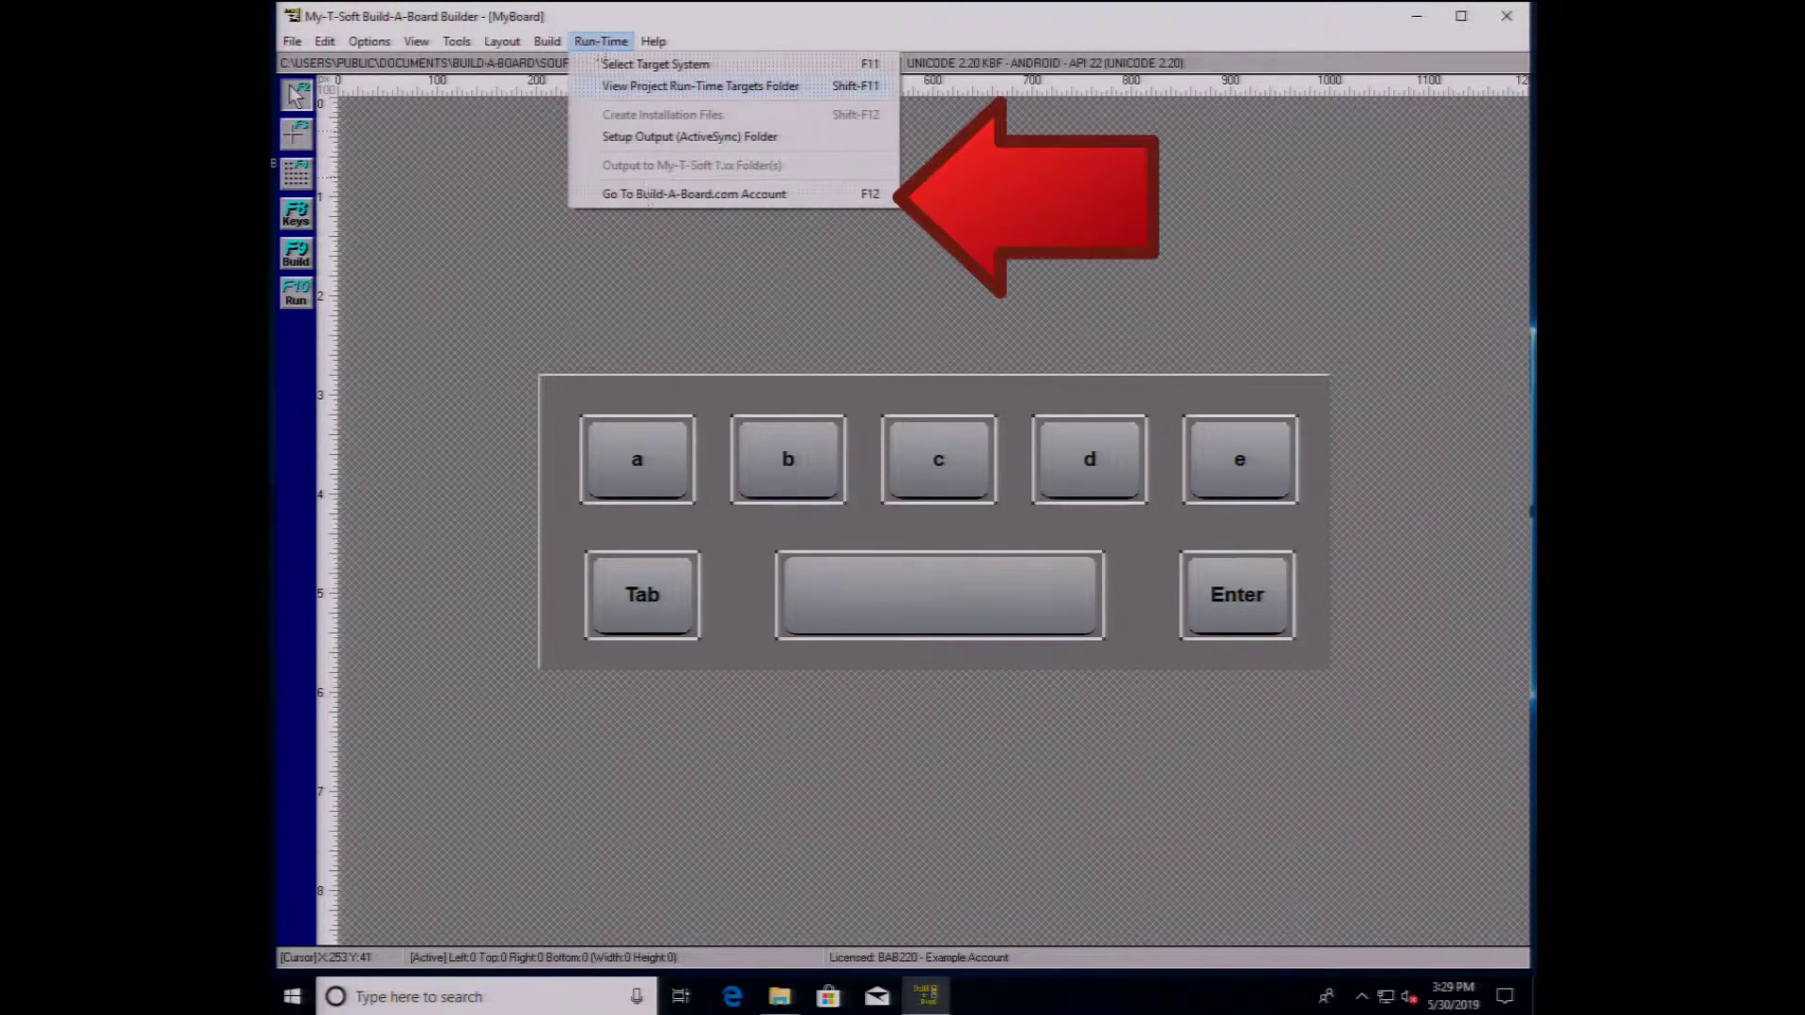
pyautogui.click(653, 197)
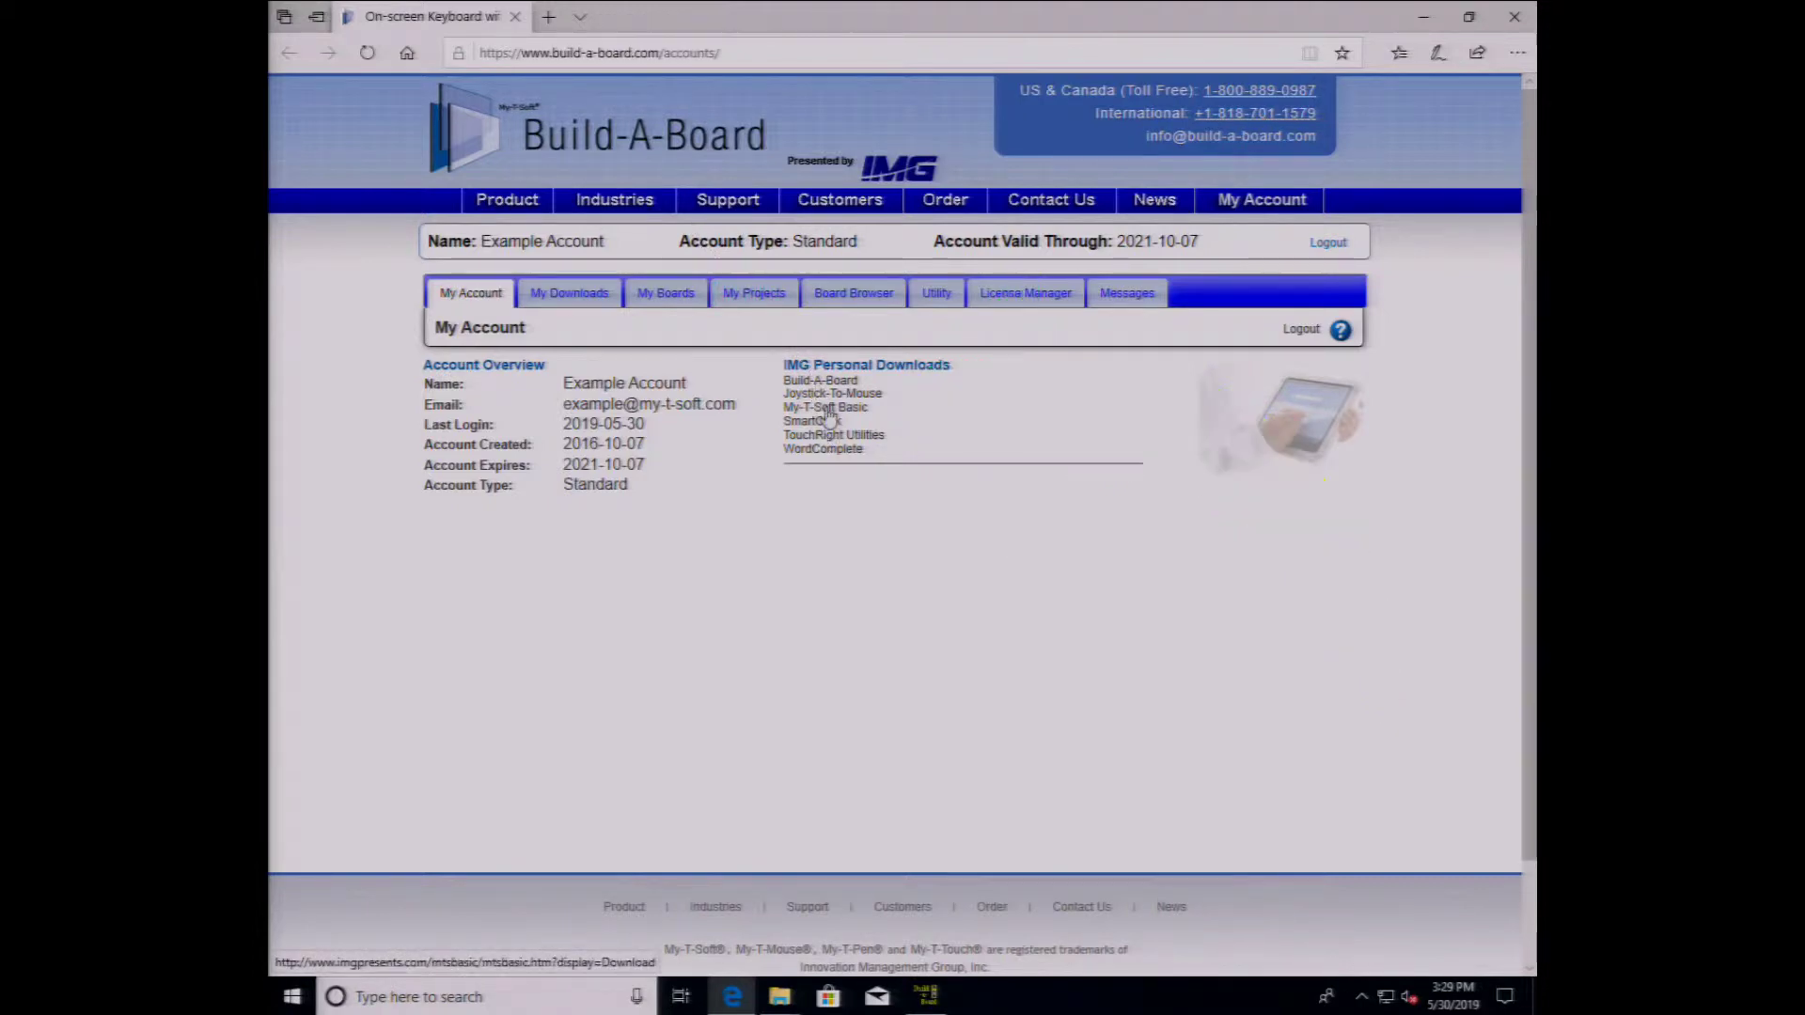
pyautogui.click(826, 410)
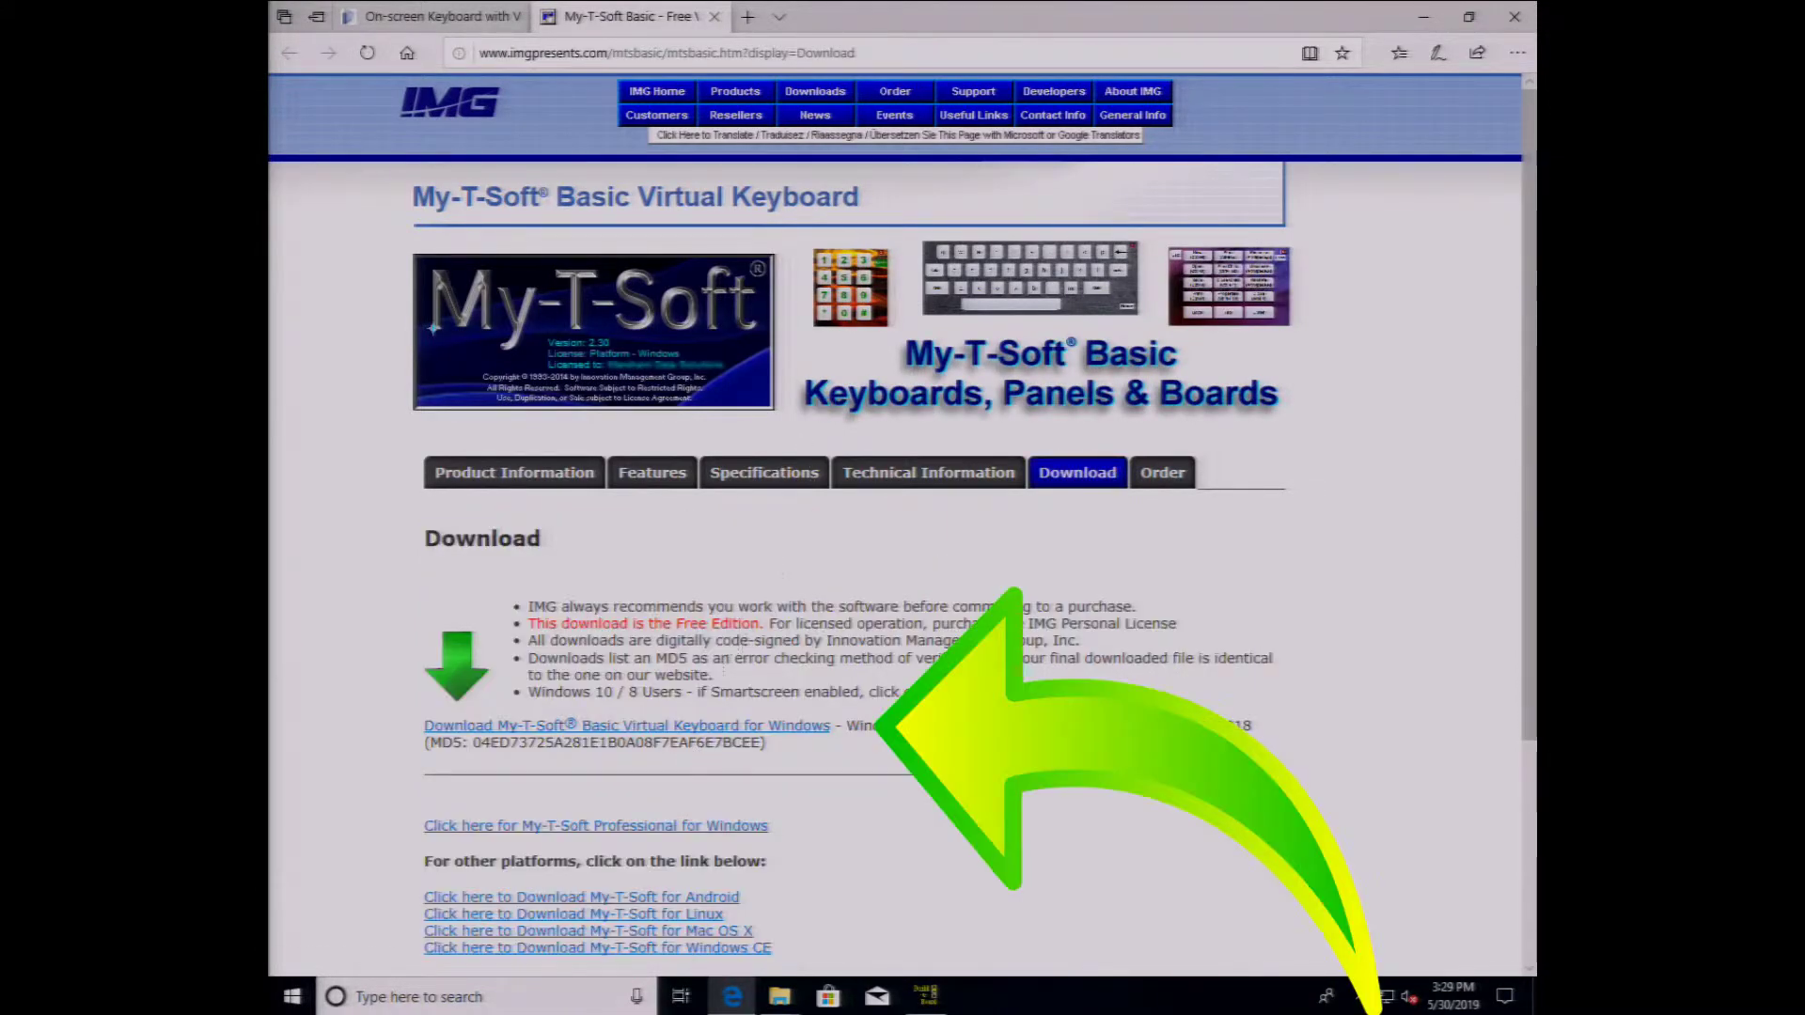
# - Download and save my-t-soft_basic_230_windows.exe (27.0 MB), then show the downloads list
pyautogui.click(677, 728)
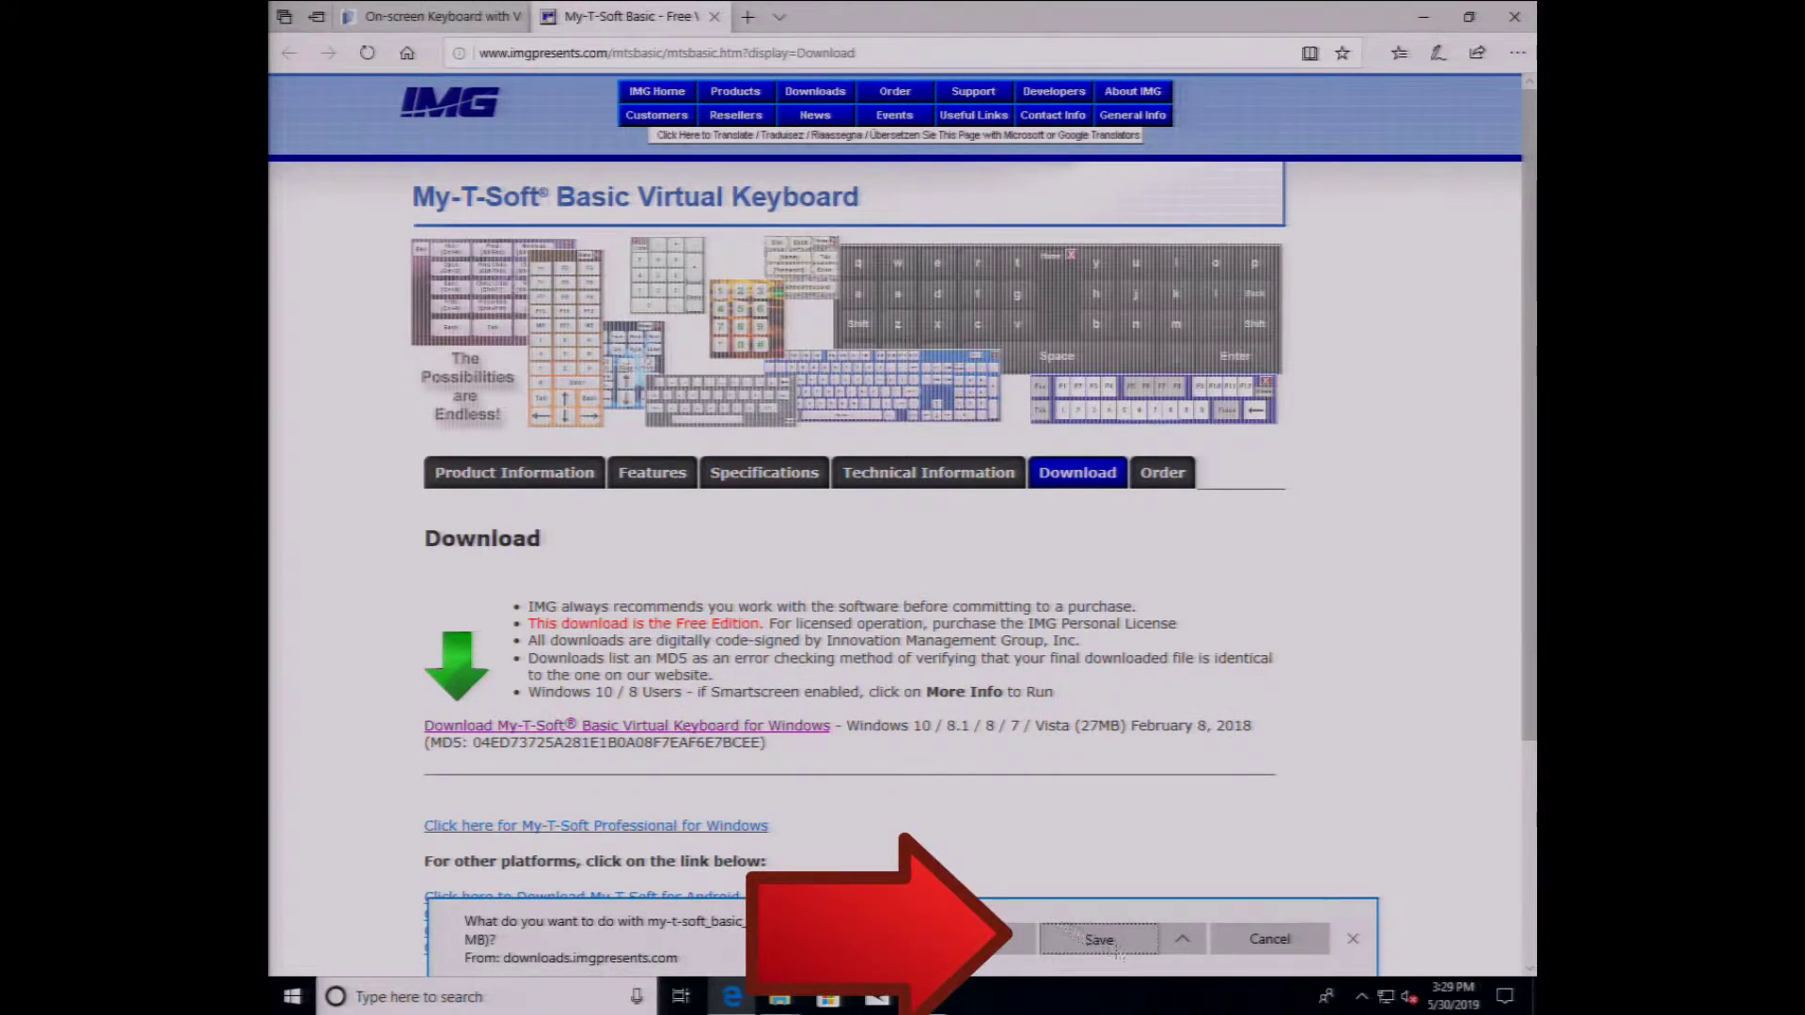
pyautogui.click(1119, 952)
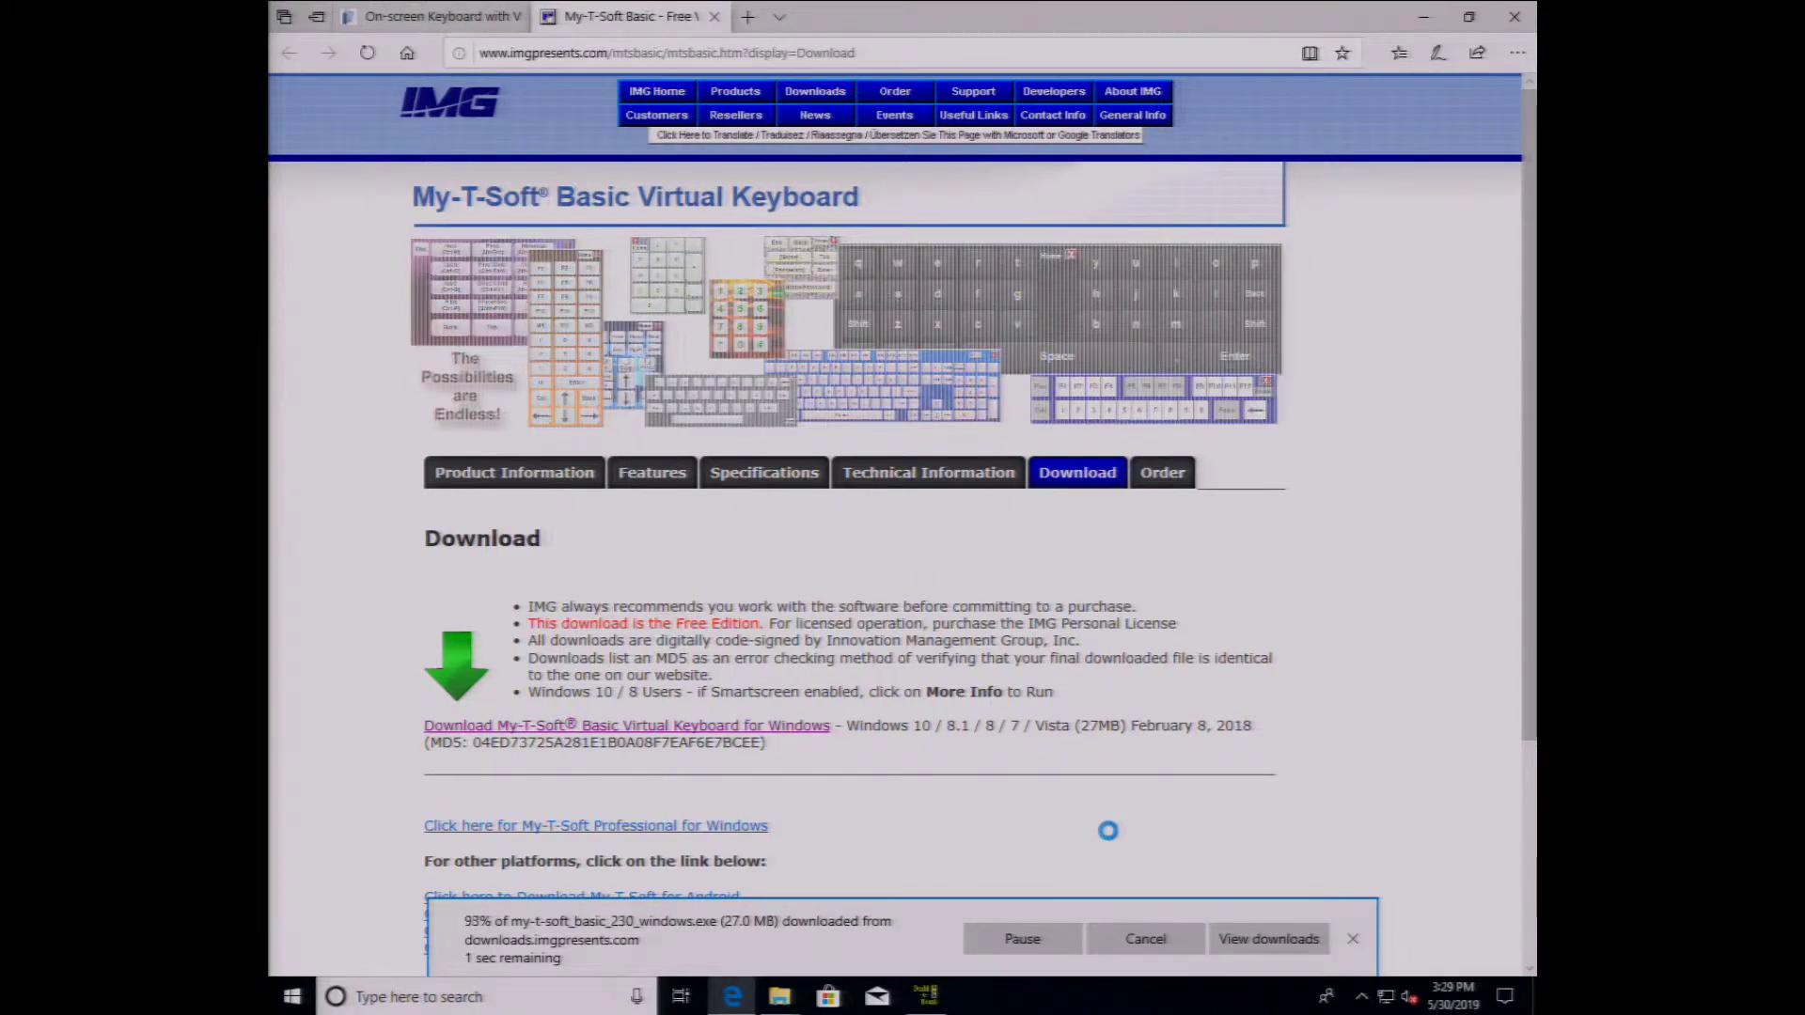
pyautogui.click(1264, 951)
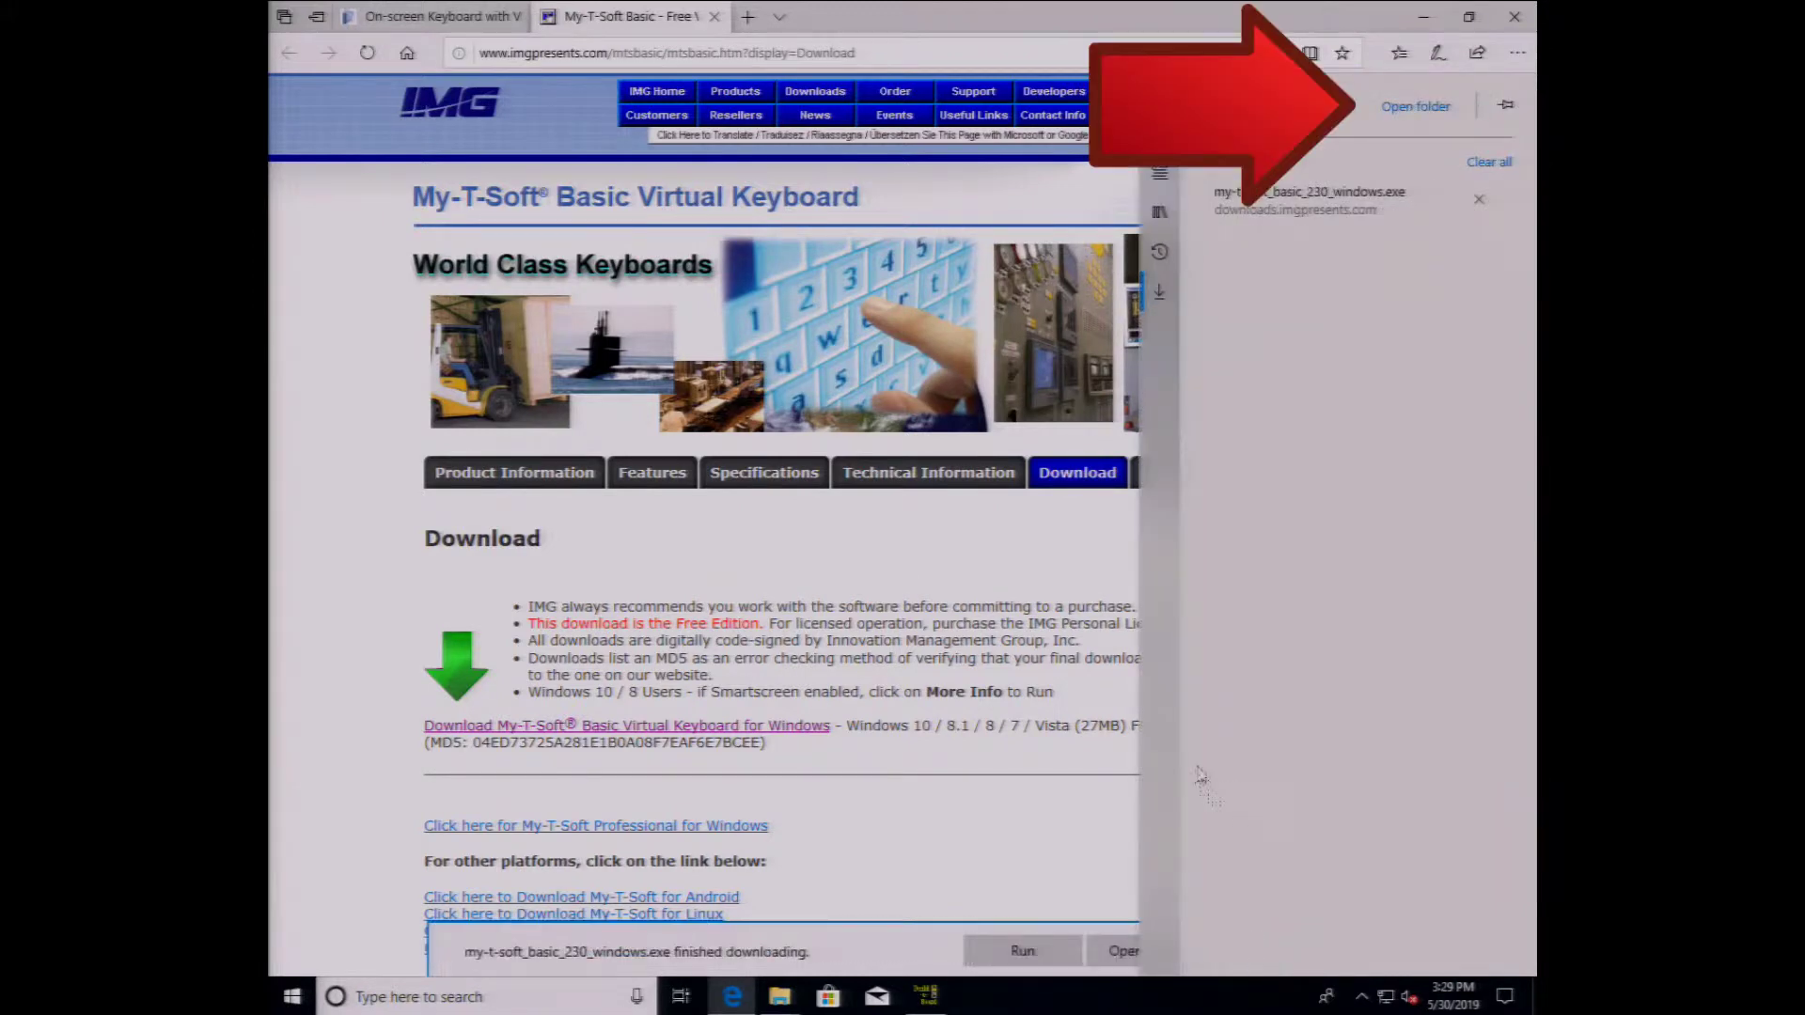
# - Copy the downloaded my-t-soft_basic_230_windows installer onto USB Drive (E:), then eject the drive
pyautogui.click(1401, 106)
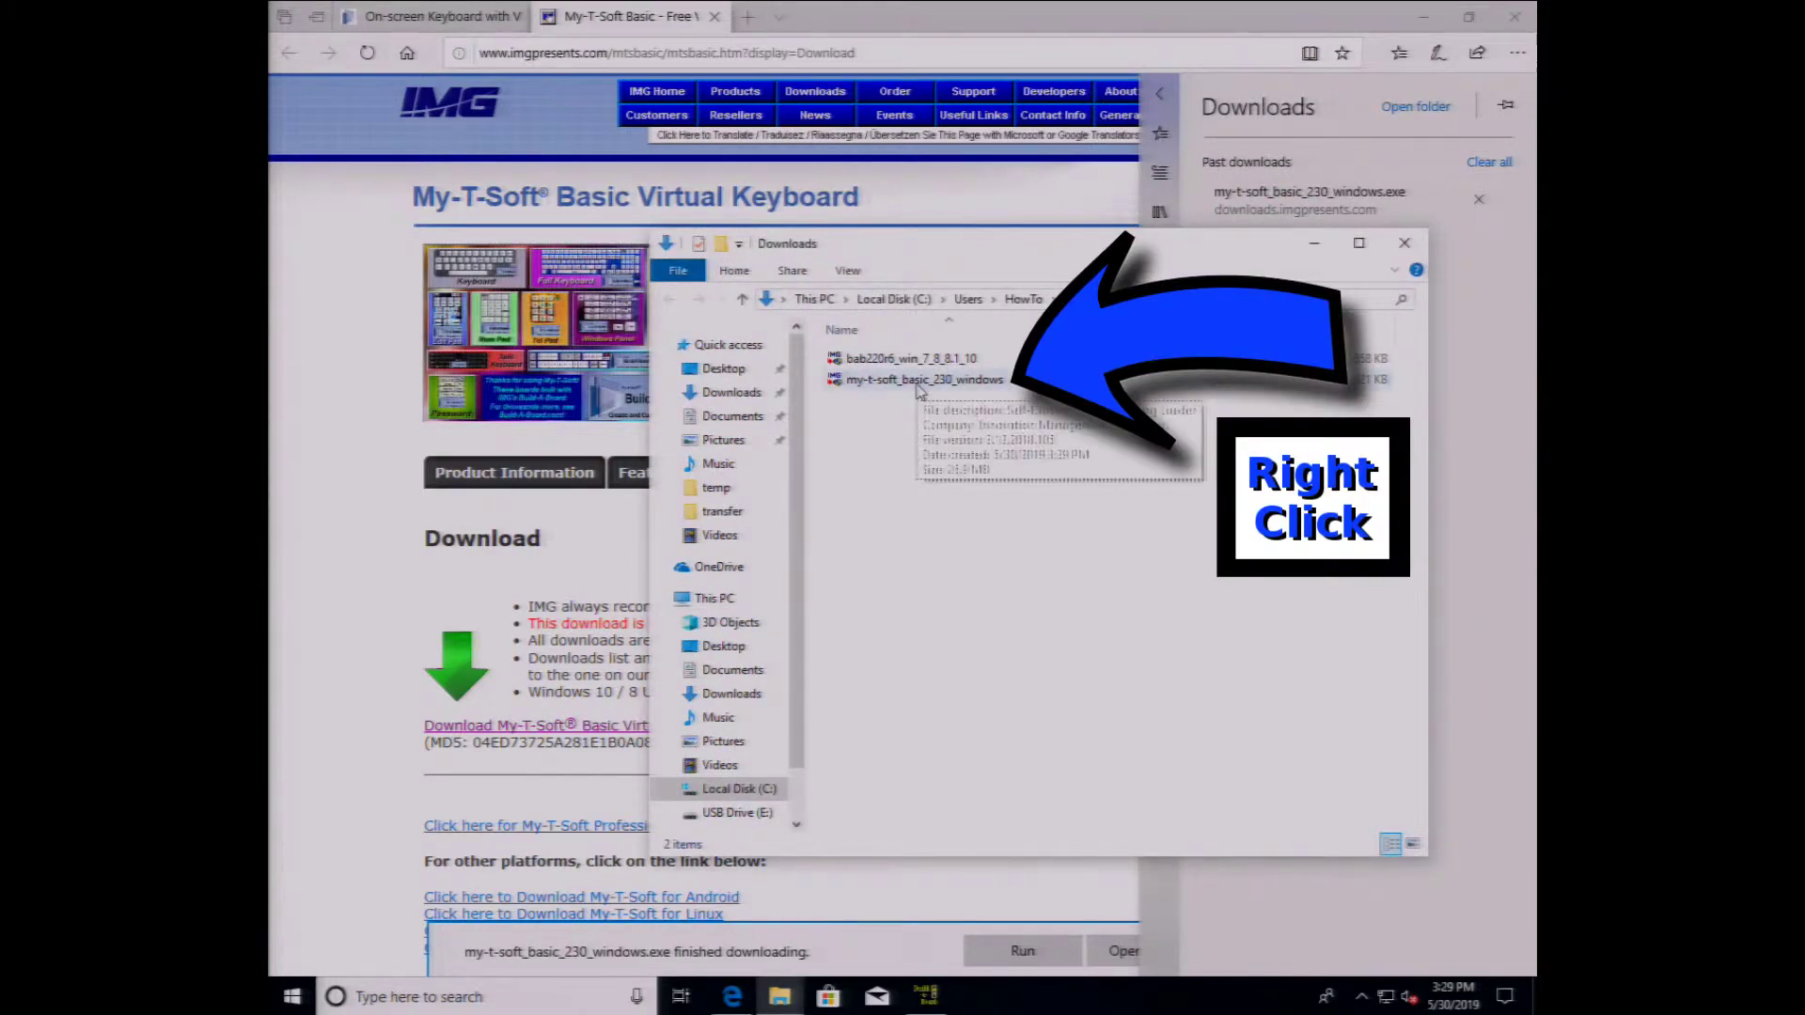
pyautogui.rightClick(920, 392)
pyautogui.click(960, 637)
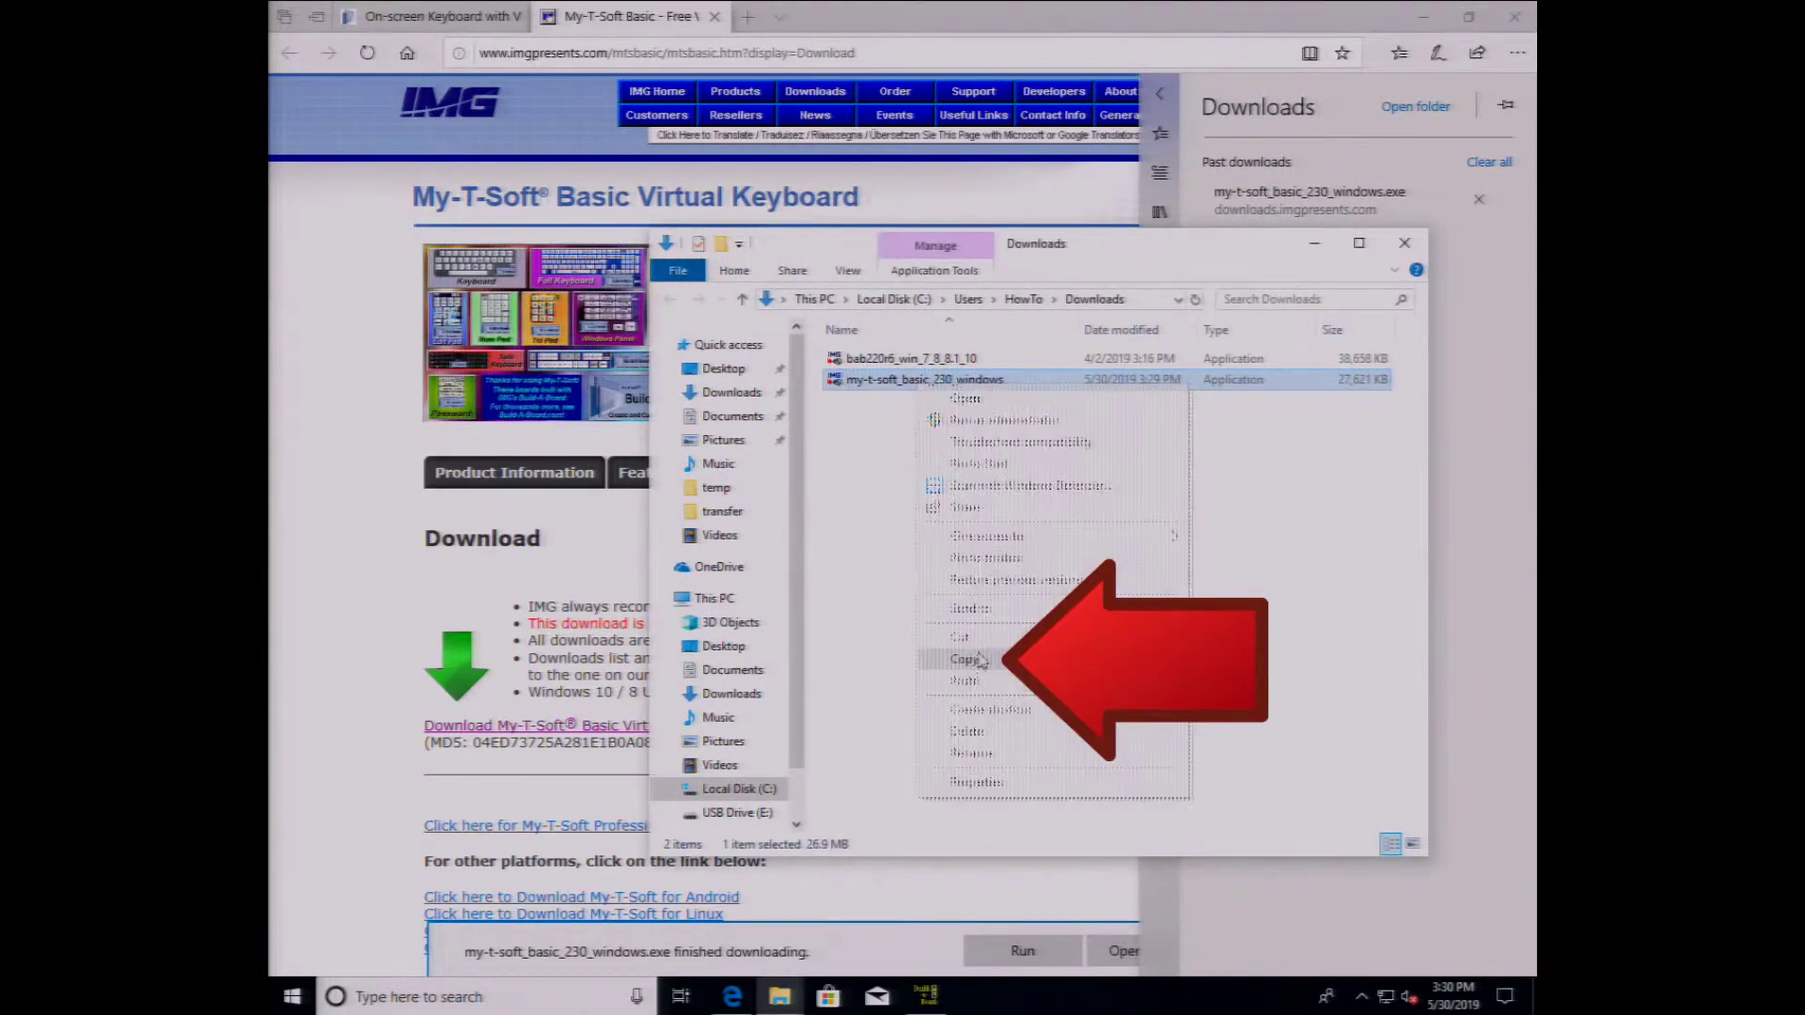
pyautogui.click(737, 812)
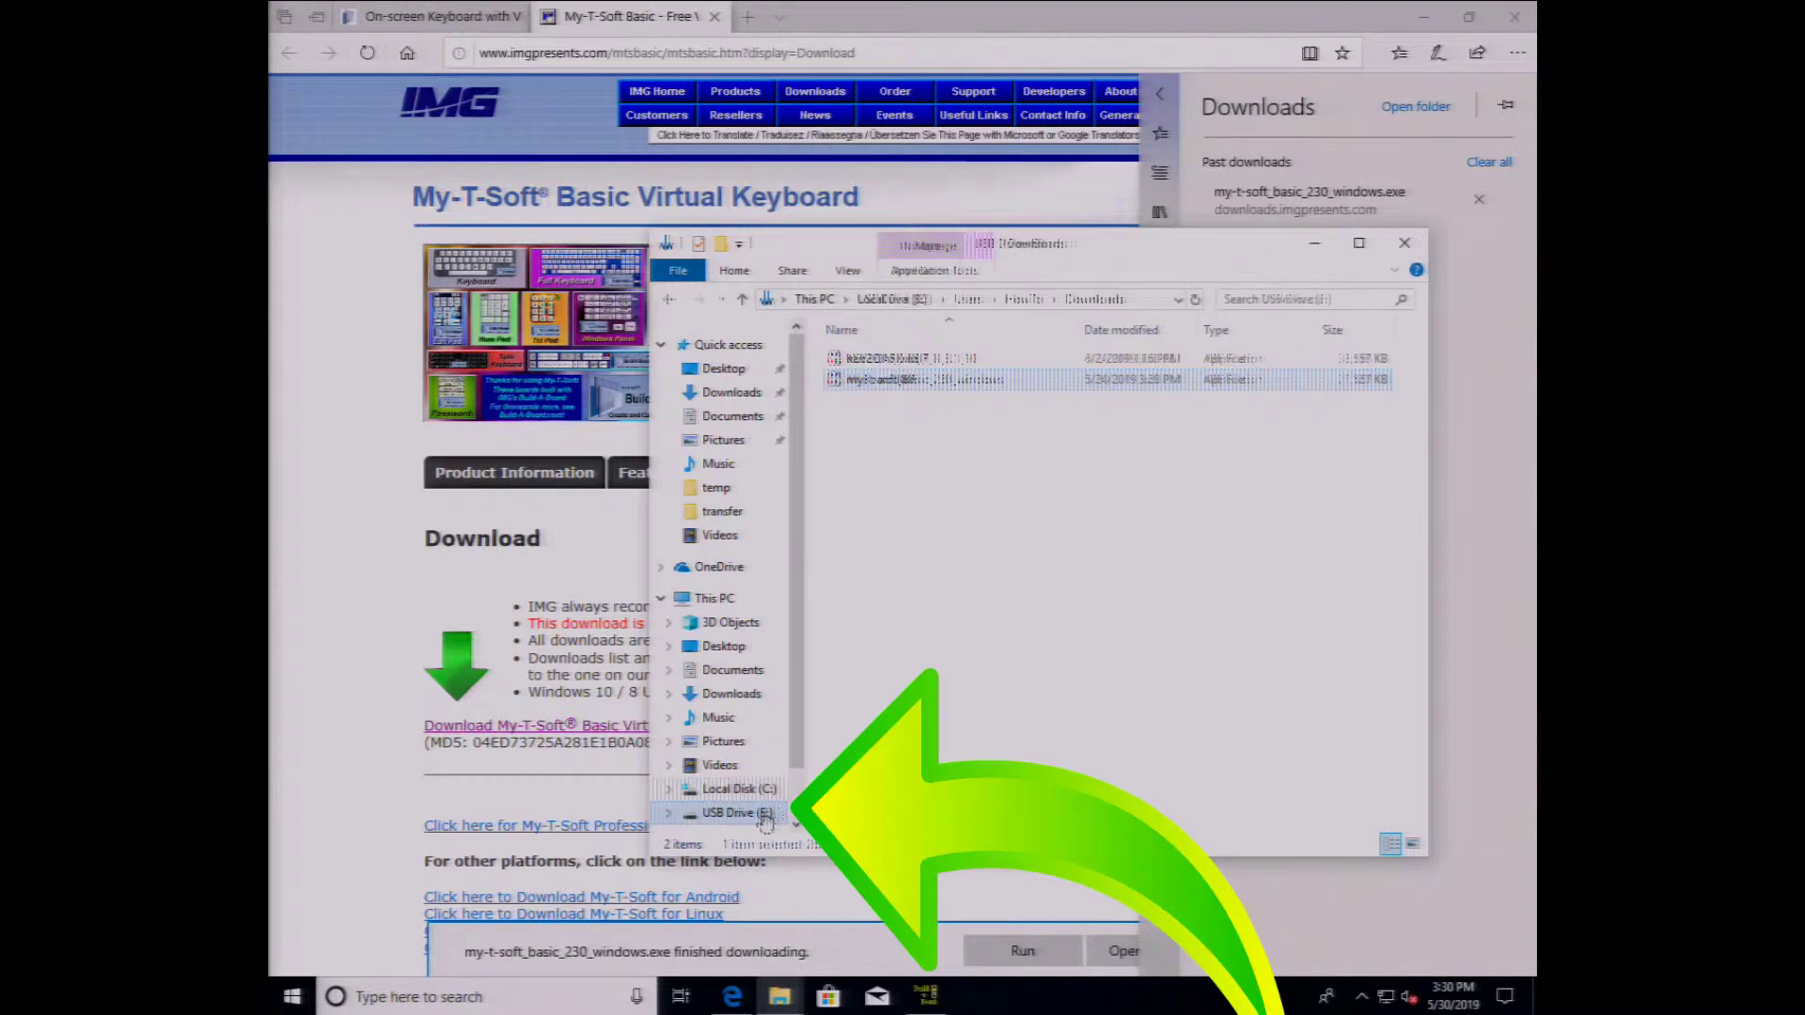
pyautogui.rightClick(873, 602)
pyautogui.click(910, 741)
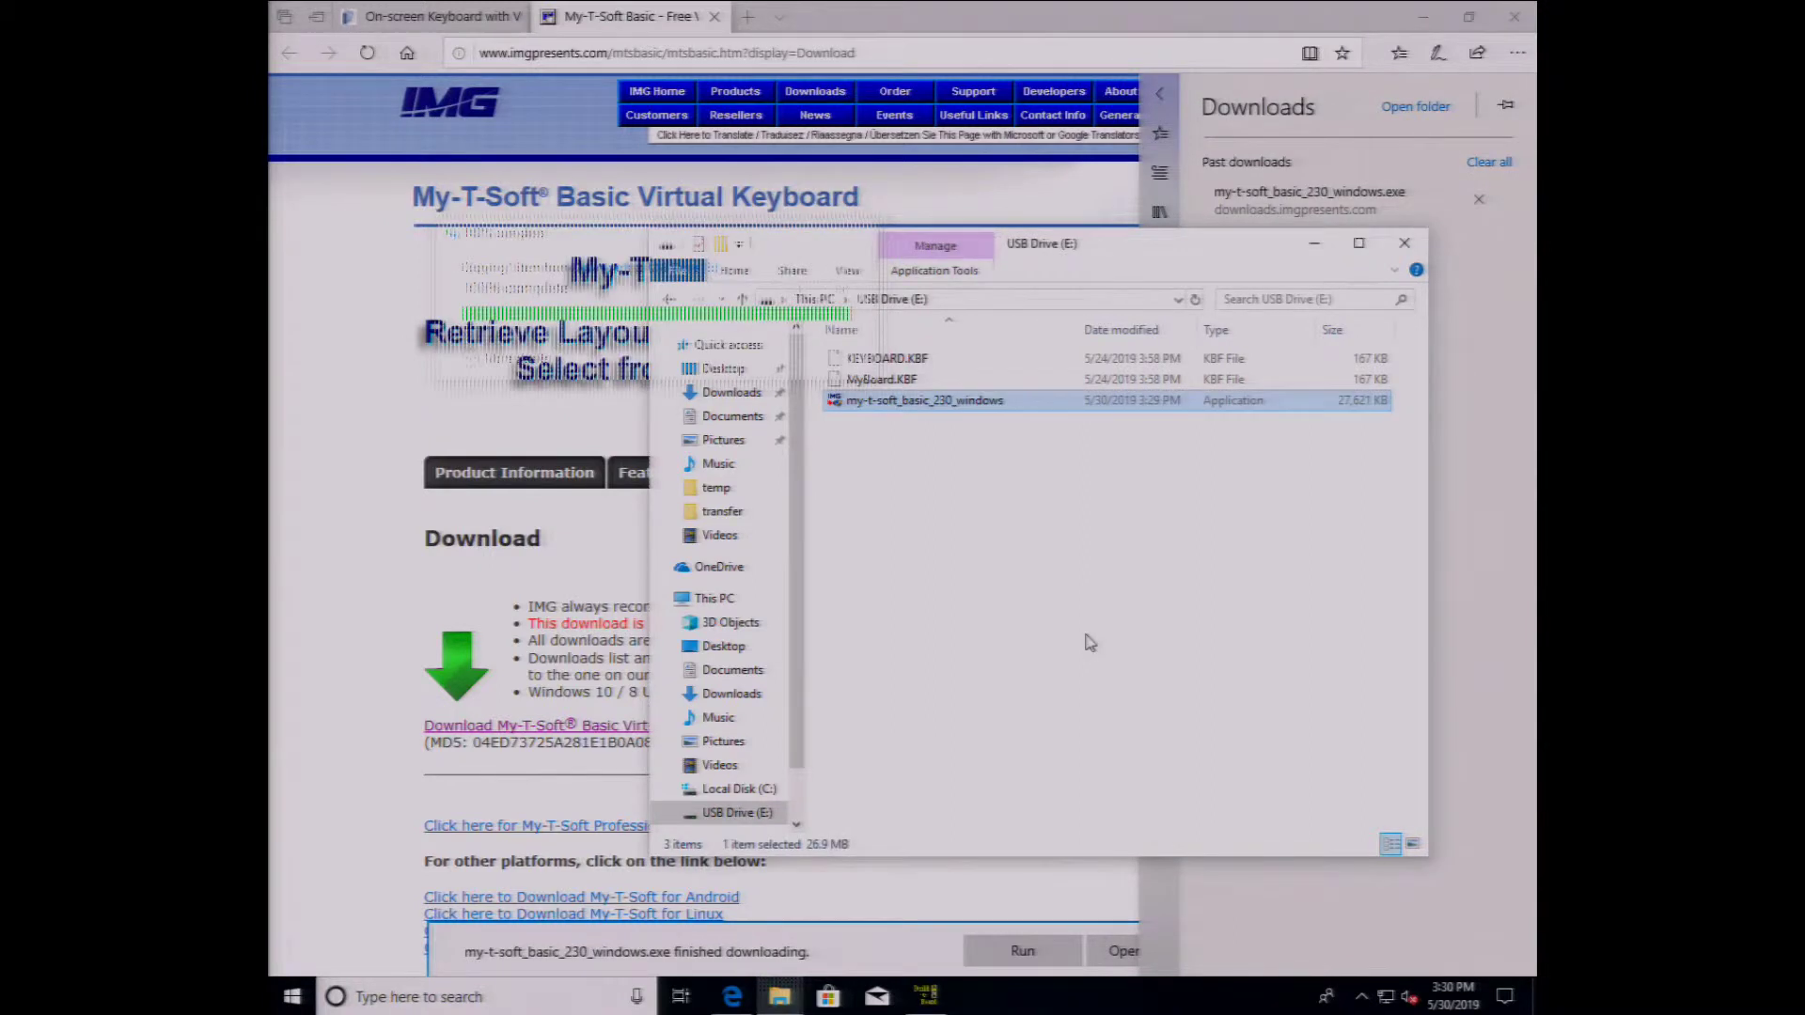
pyautogui.rightClick(752, 812)
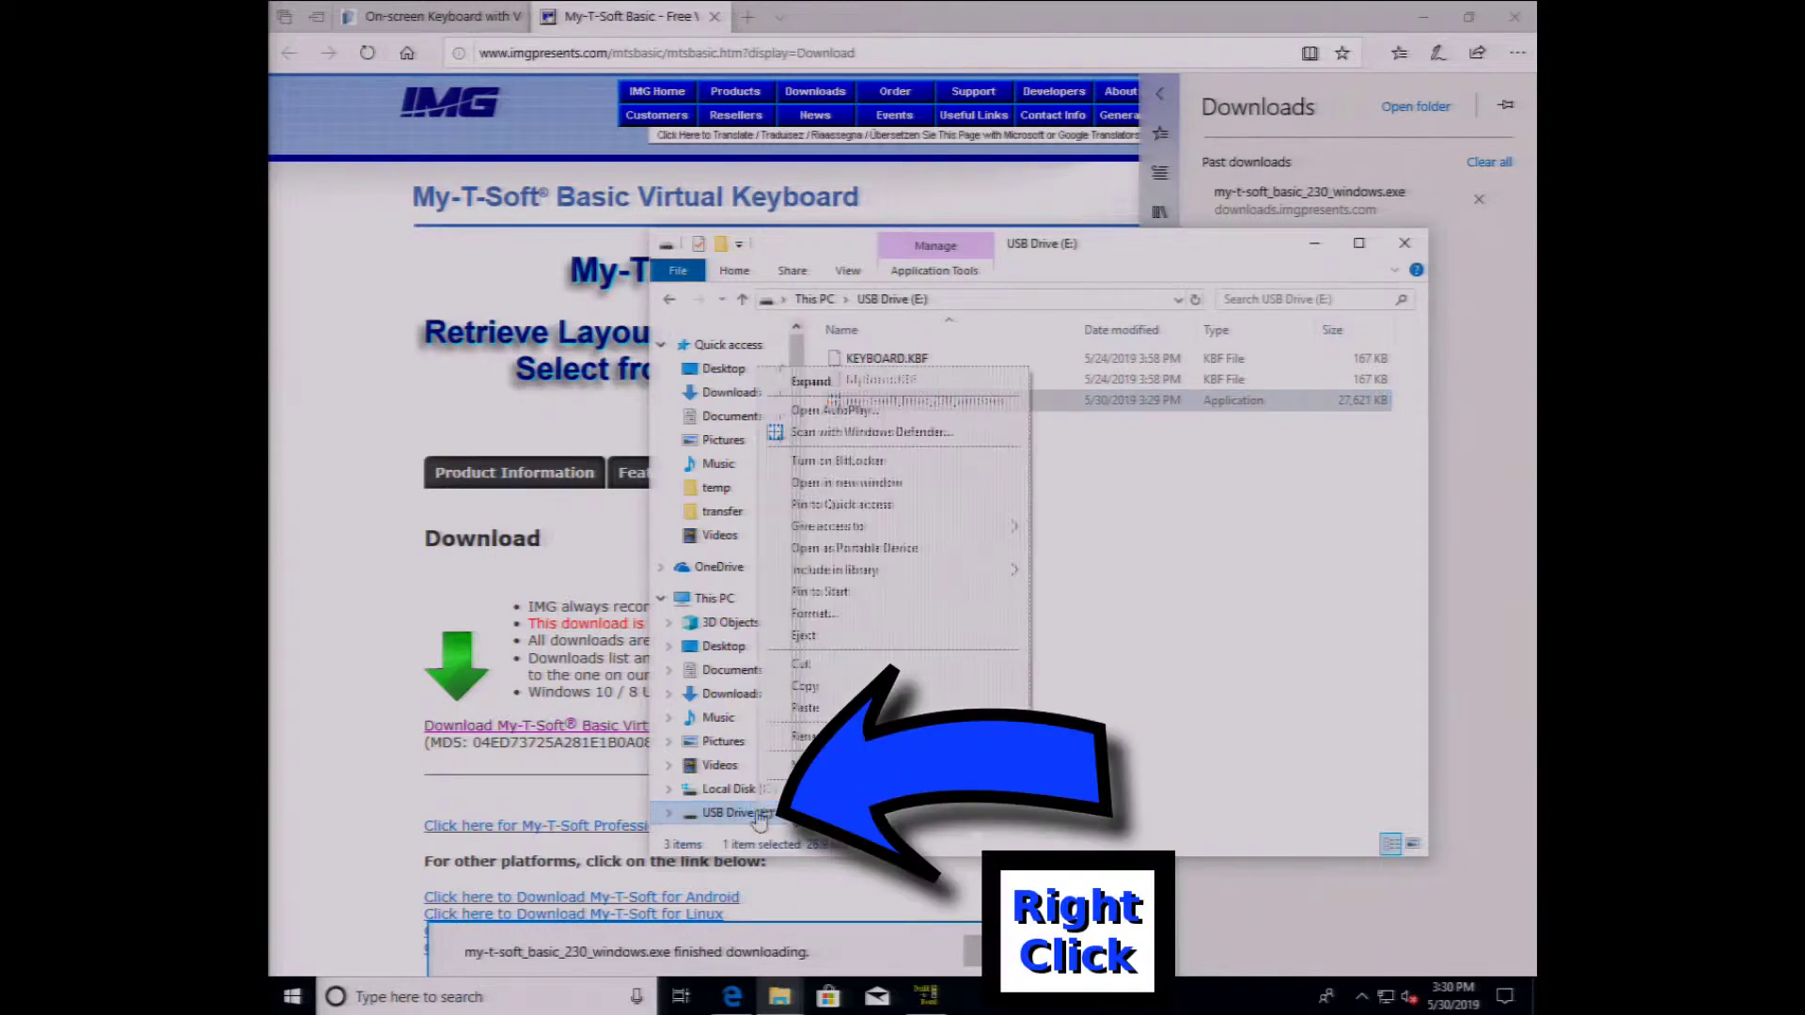
pyautogui.click(839, 637)
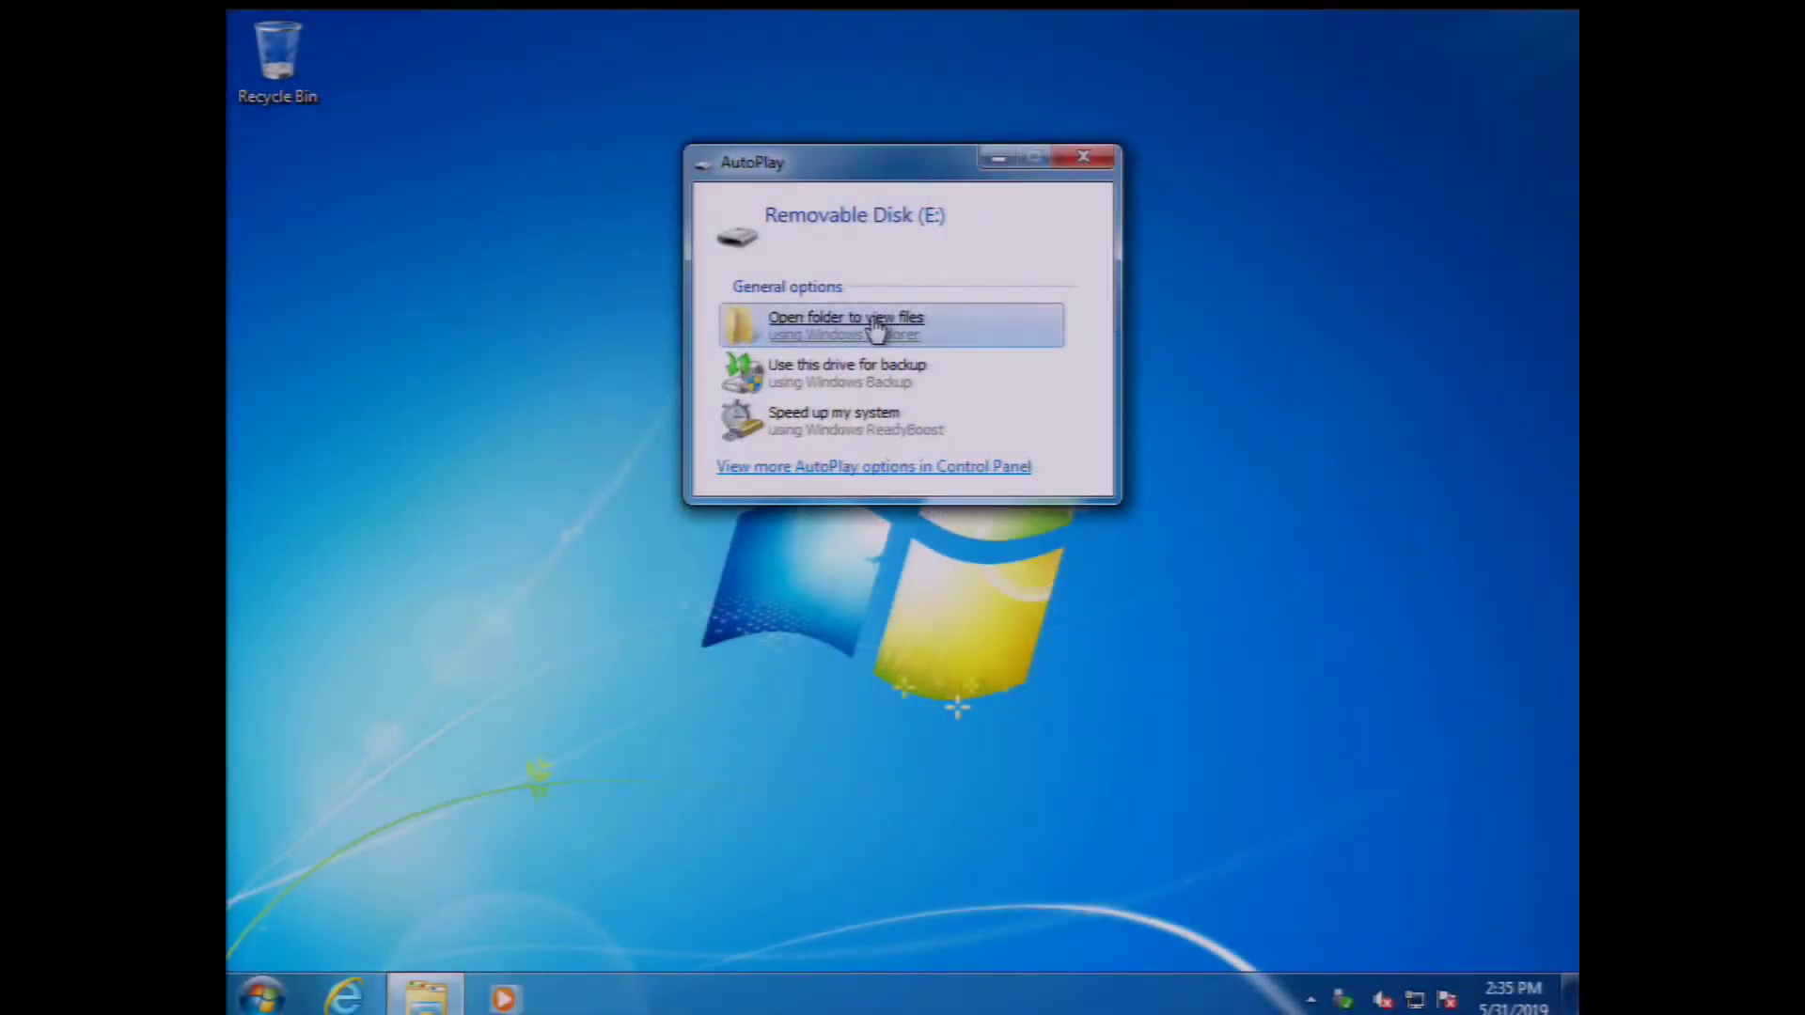
# - Run the My-T-Soft Basic installer from the removable disk, accept the license agreement, and finish setup
pyautogui.click(874, 324)
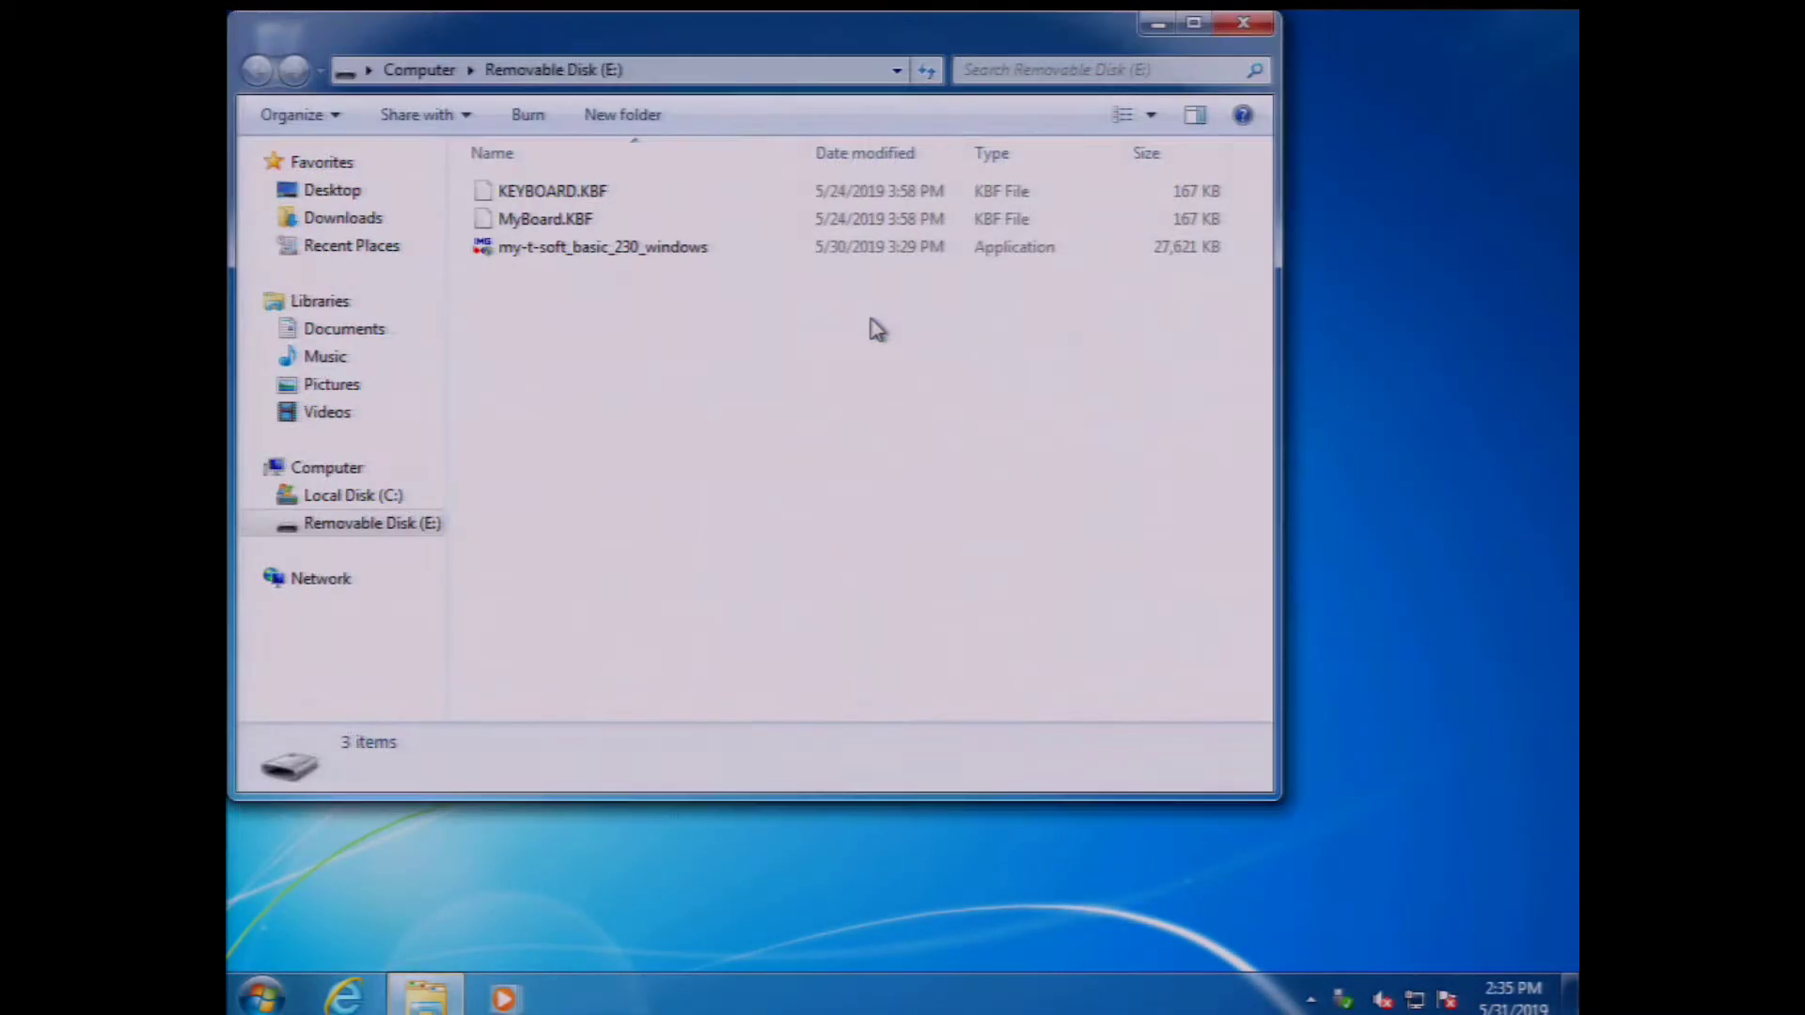
pyautogui.doubleClick(517, 256)
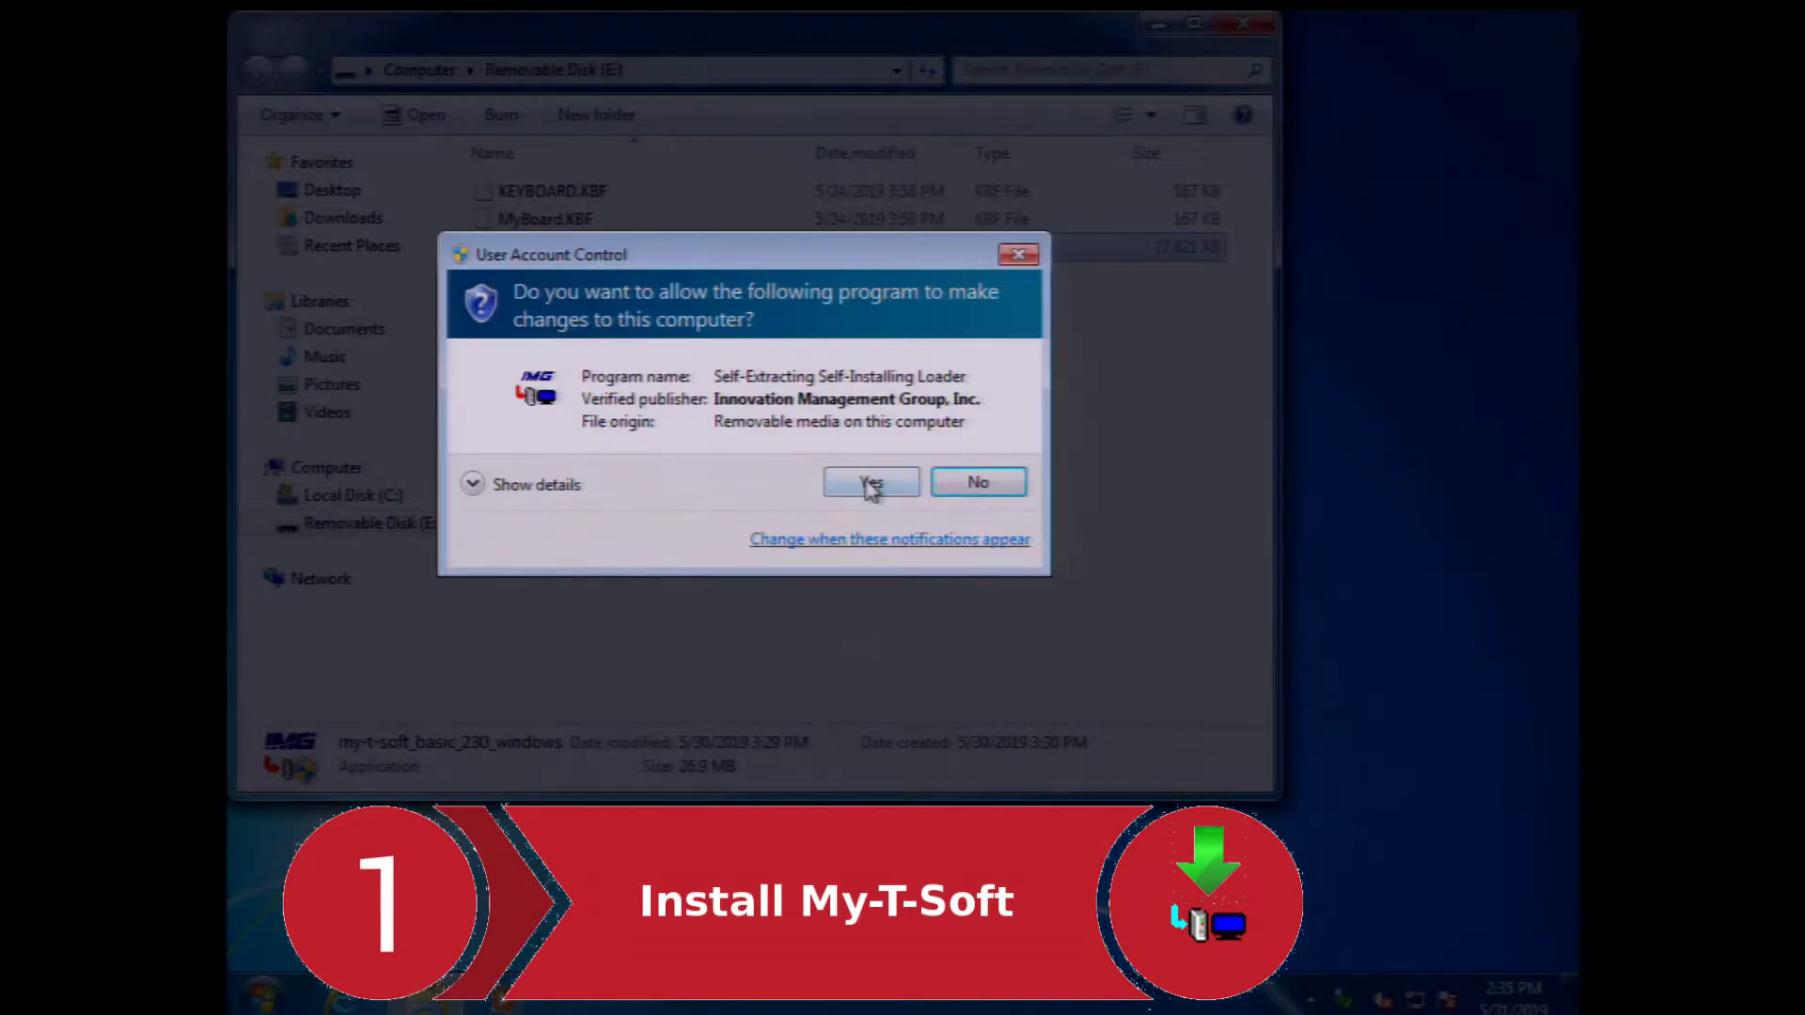
pyautogui.click(871, 483)
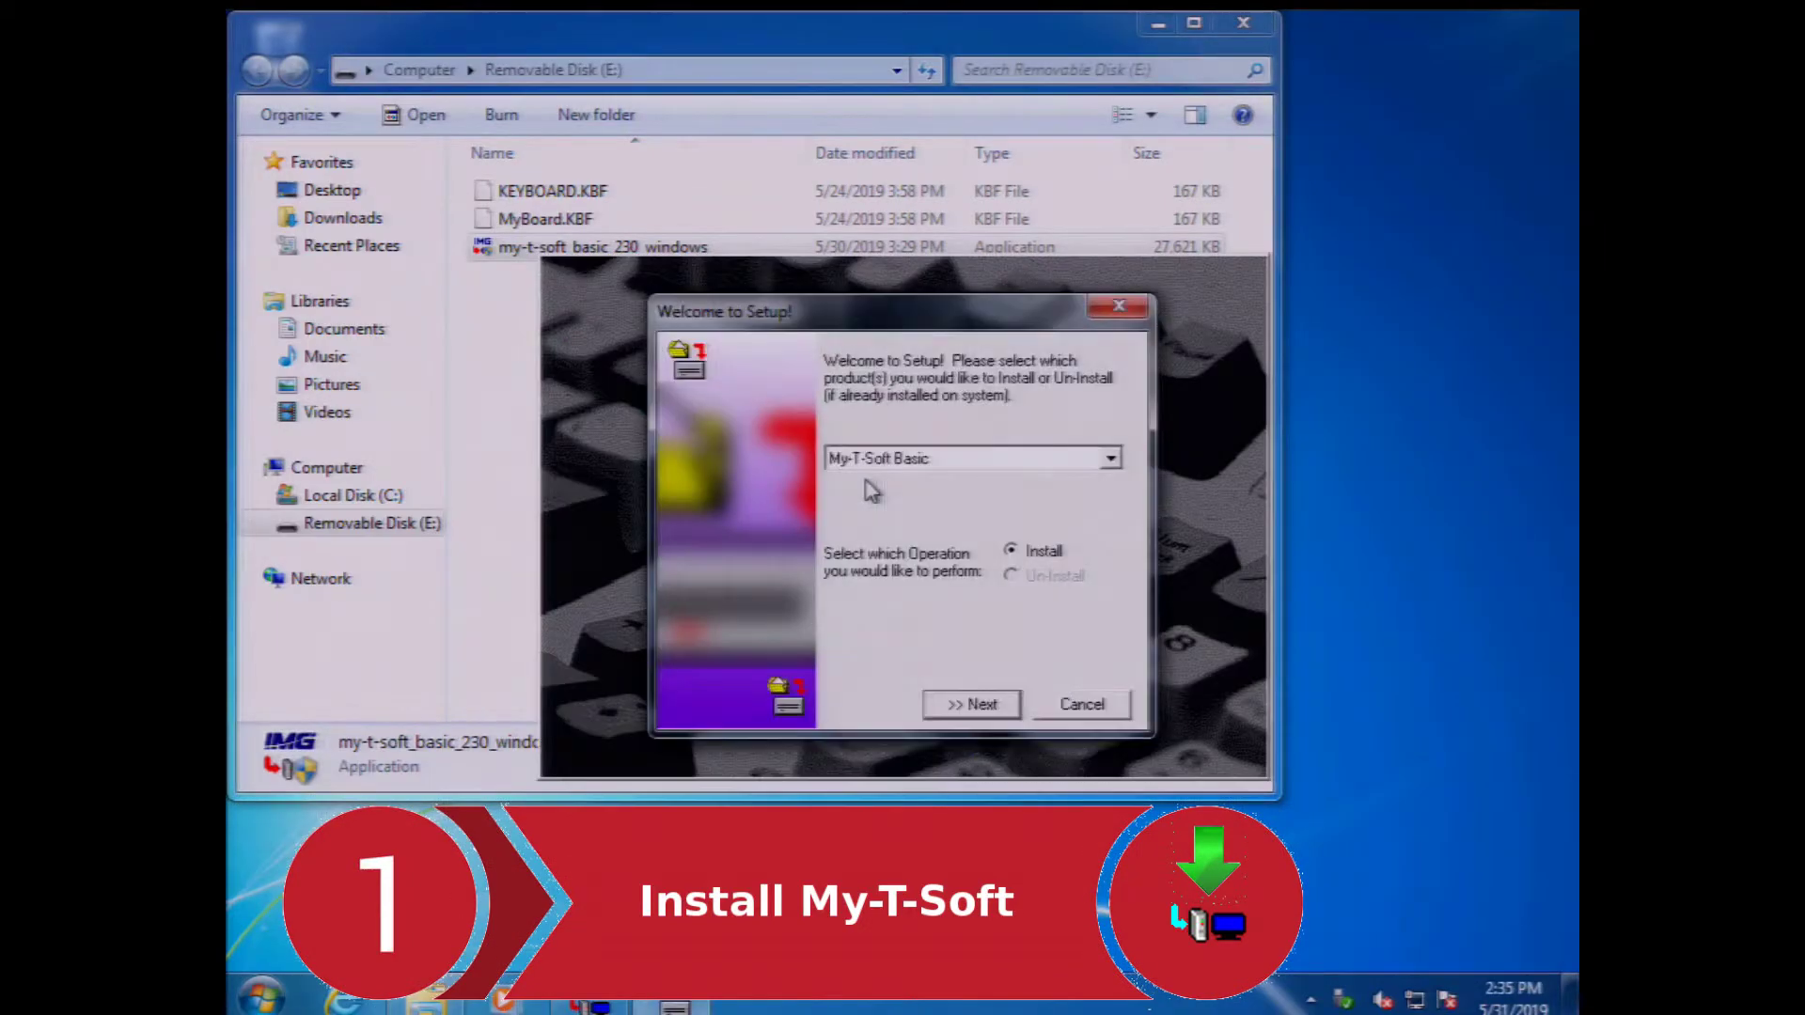
pyautogui.click(971, 705)
pyautogui.click(826, 648)
pyautogui.click(1009, 701)
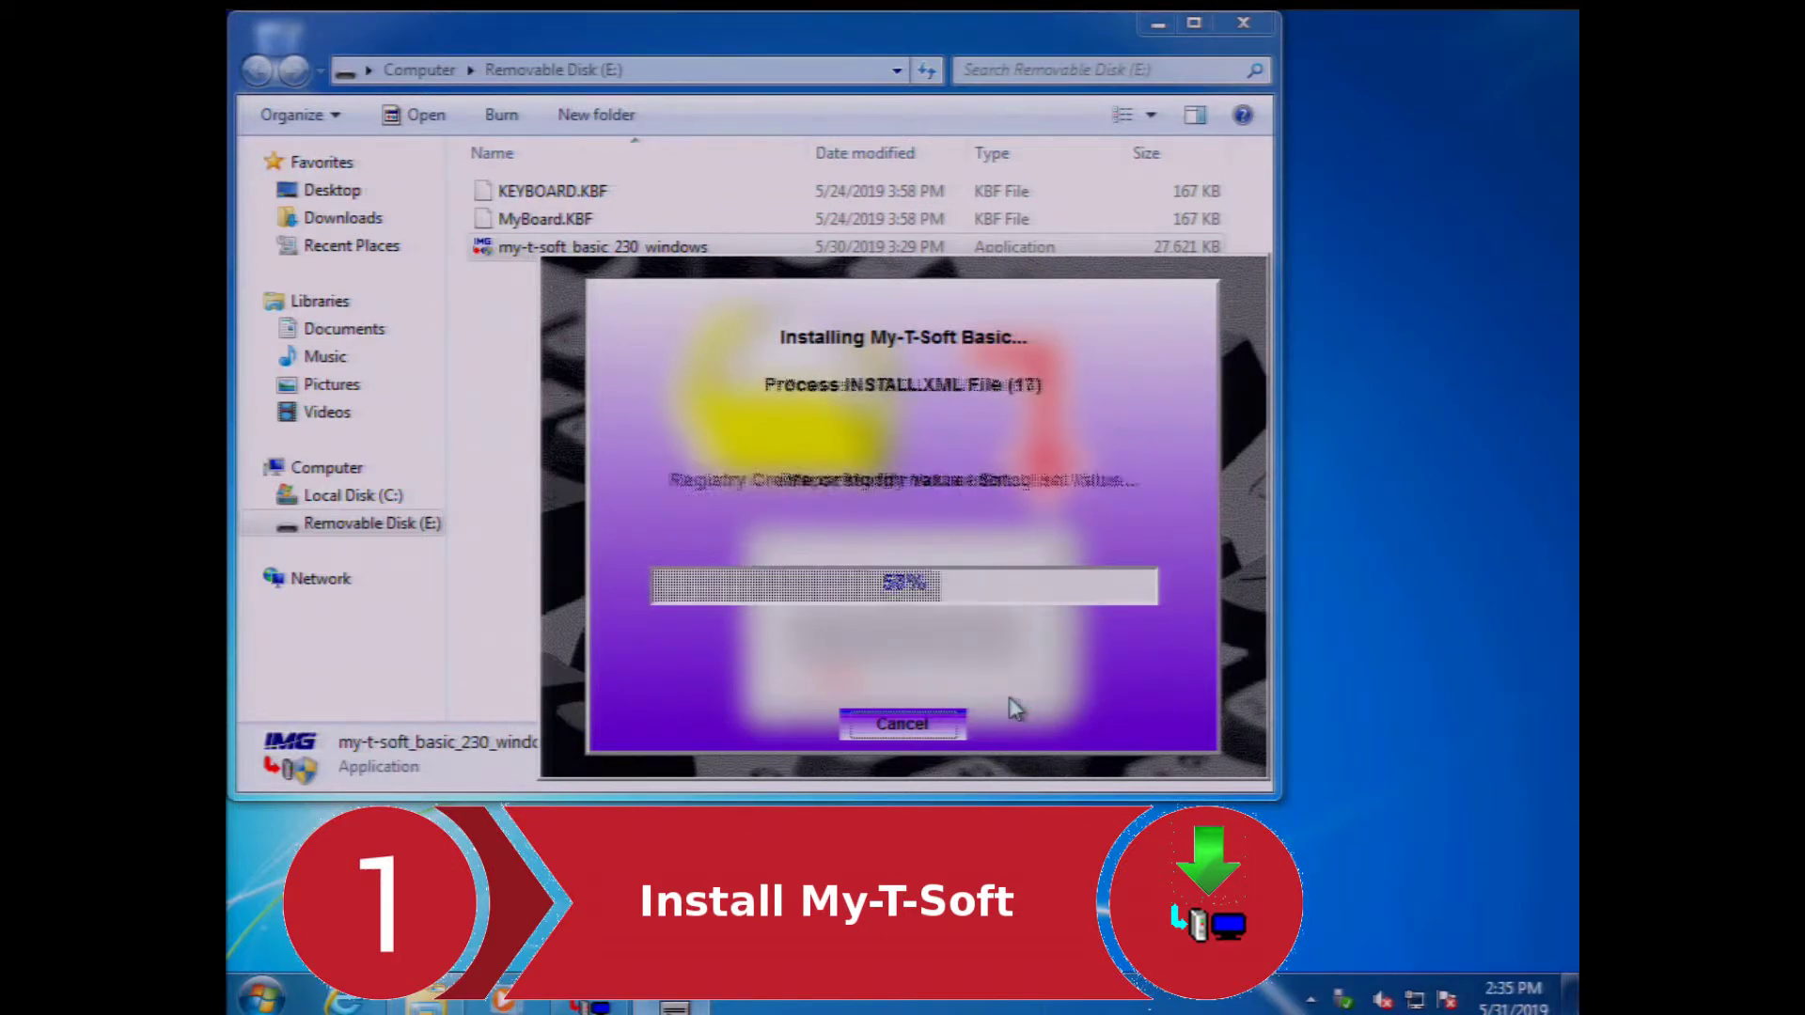
pyautogui.click(972, 704)
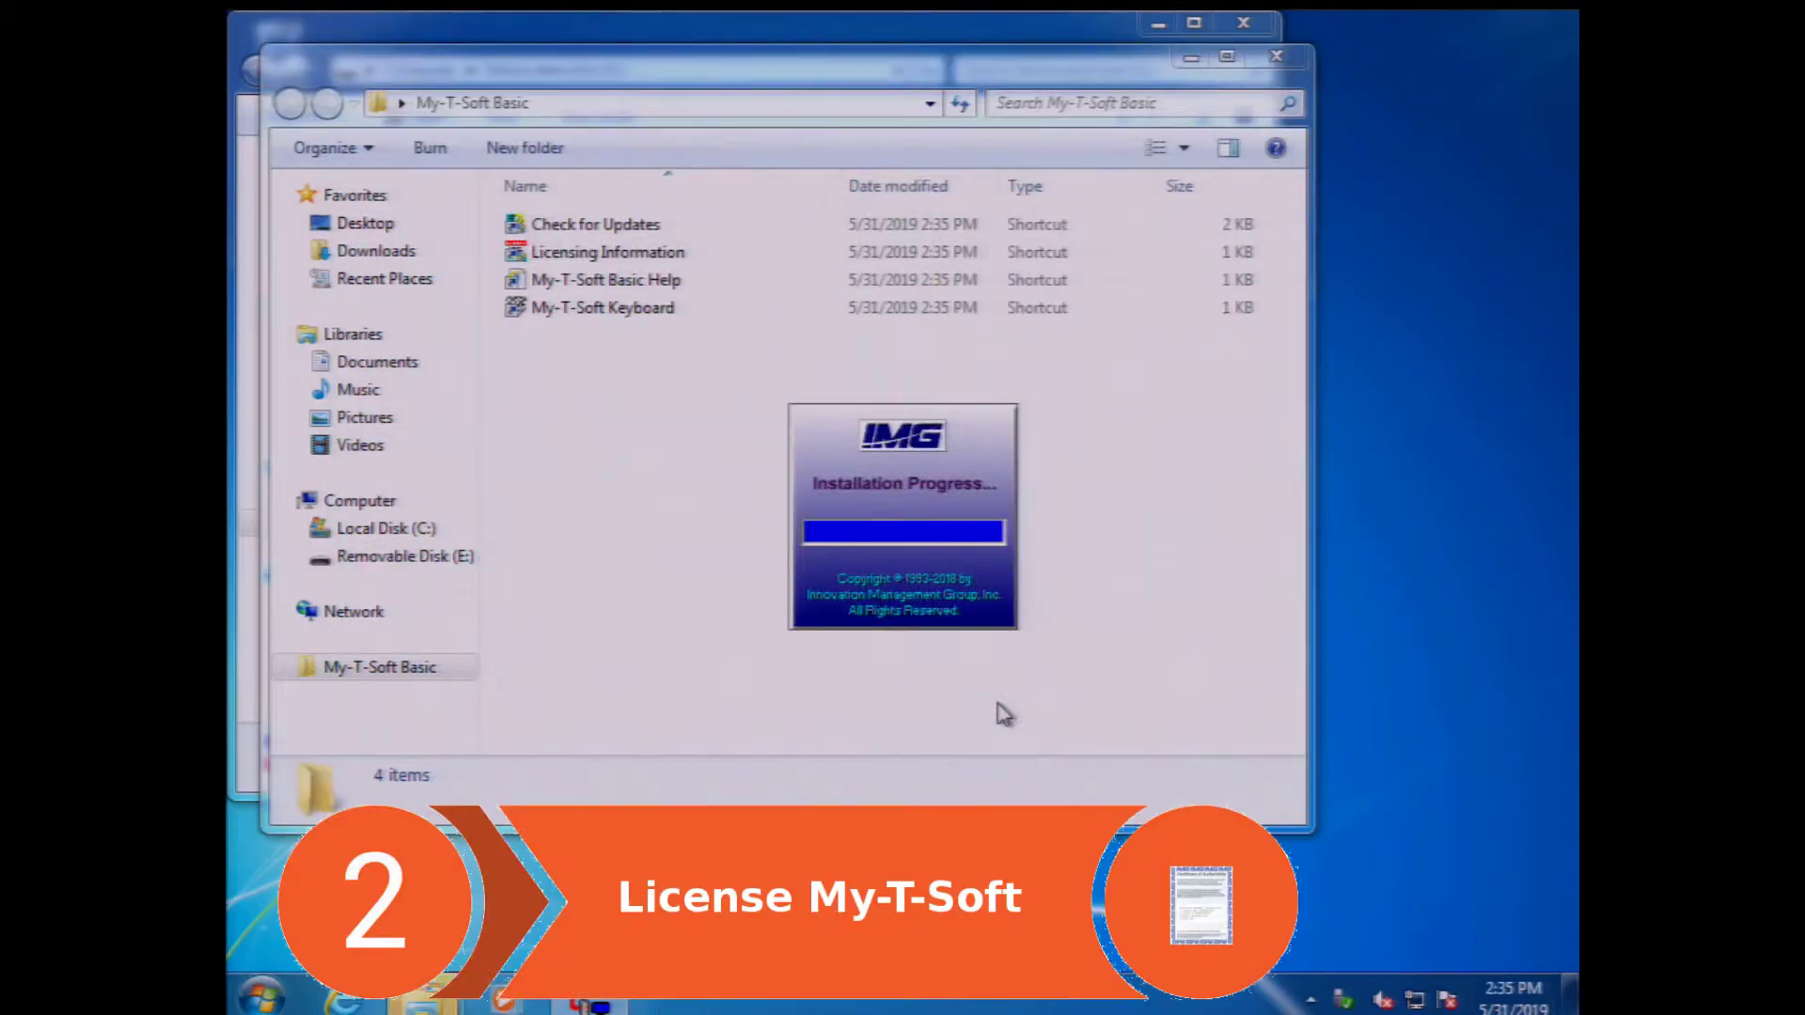
# - Launch Licensing Information with administrator approval and open the online Purchase / Apply License page
pyautogui.doubleClick(606, 250)
pyautogui.click(905, 515)
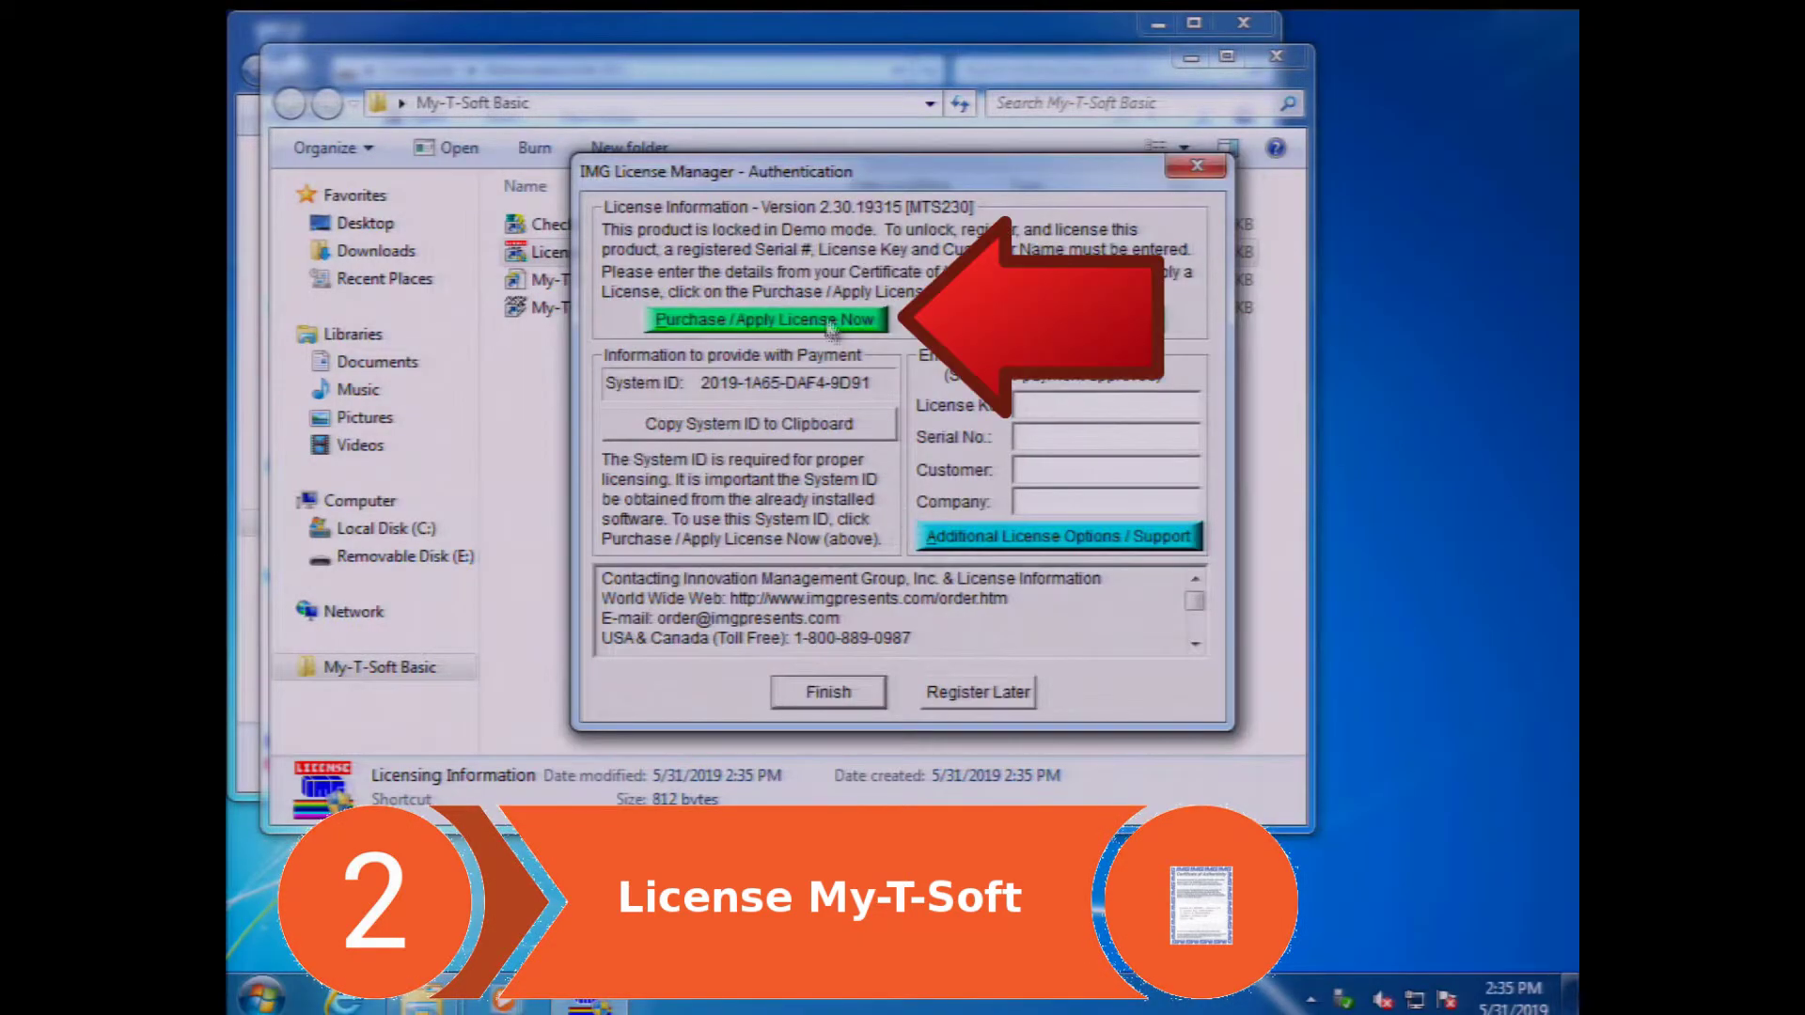
pyautogui.click(827, 322)
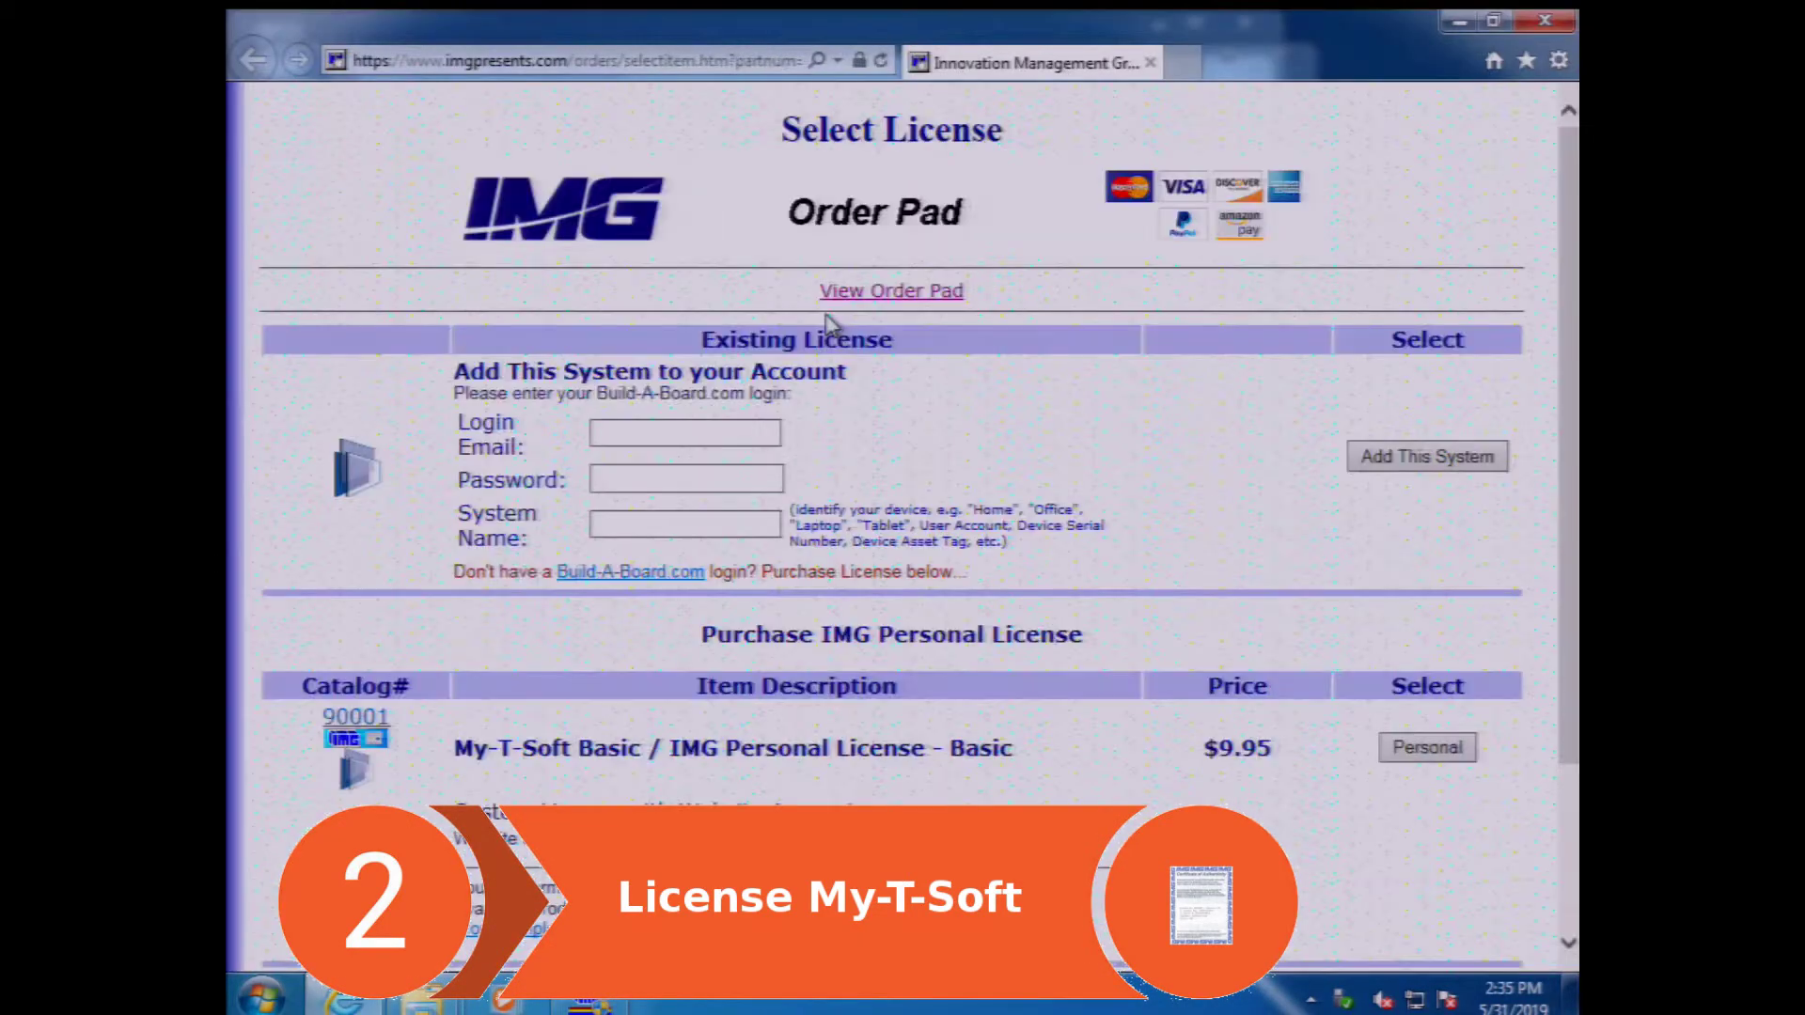
# - Add this system to the account using the login e-mail and password, close the browser, and retrieve the license
pyautogui.click(708, 429)
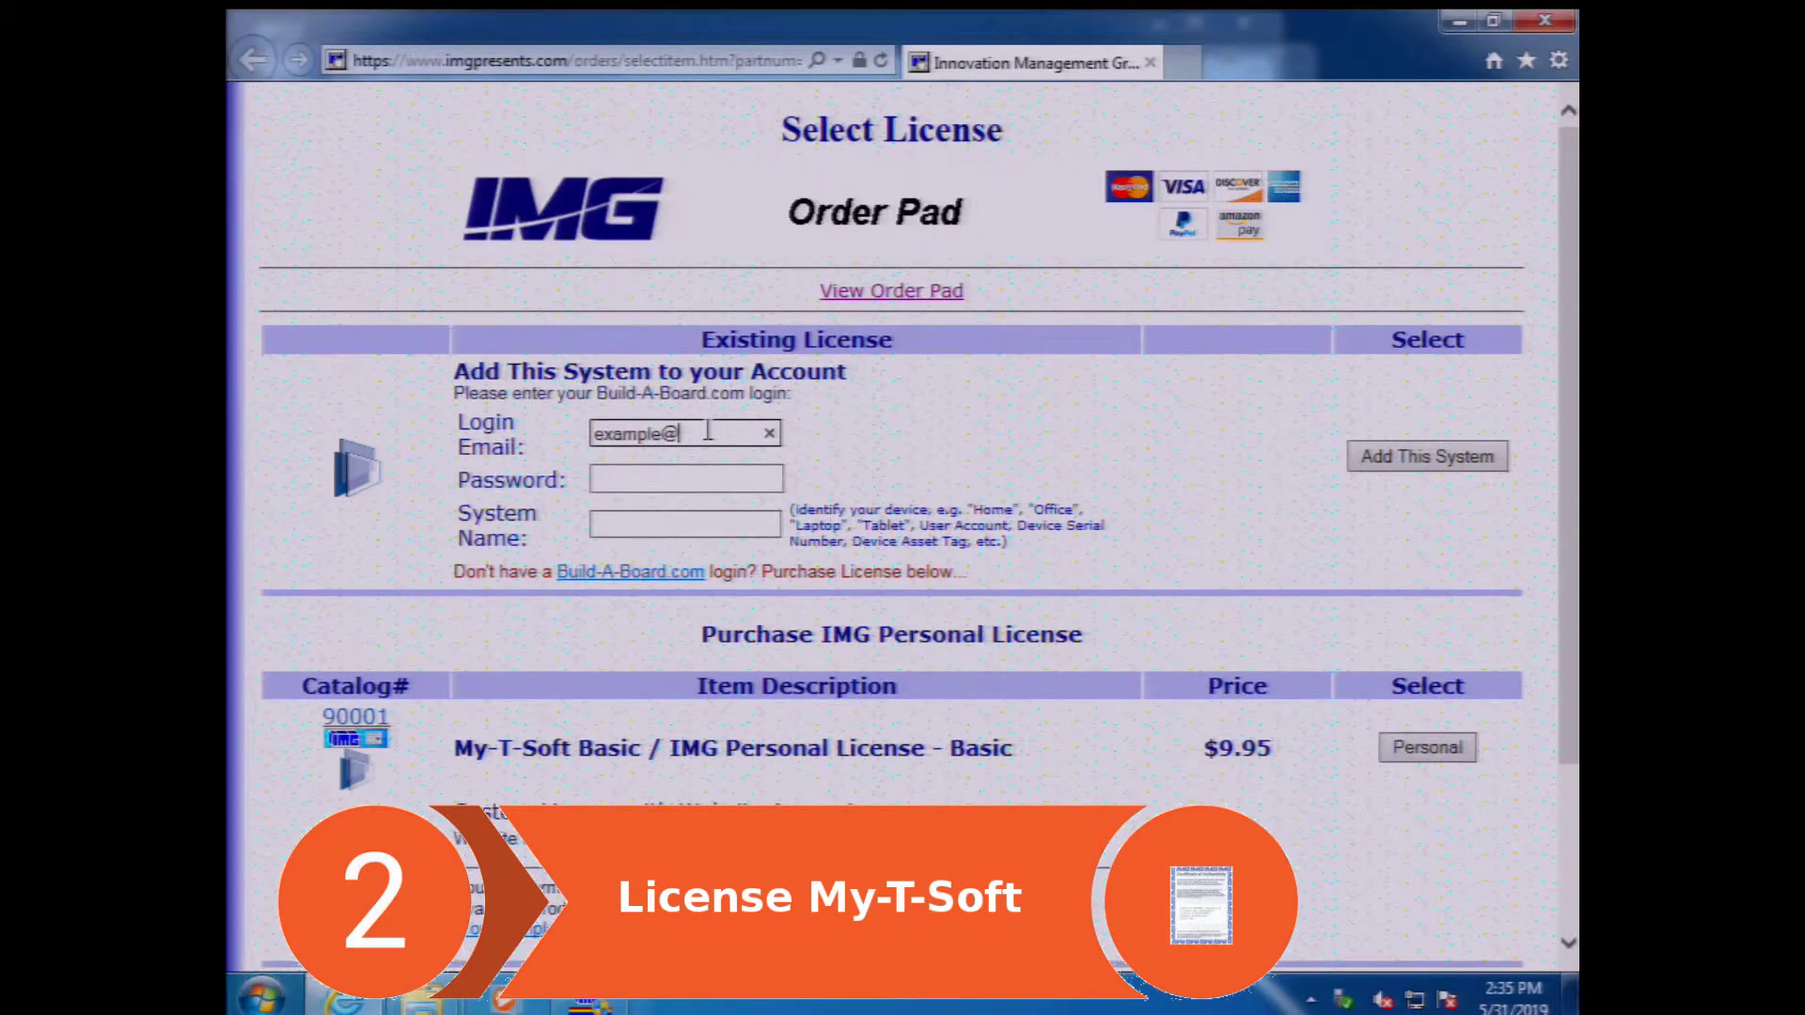
pyautogui.write('example@my-t-soft.com')
pyautogui.press('Tab')
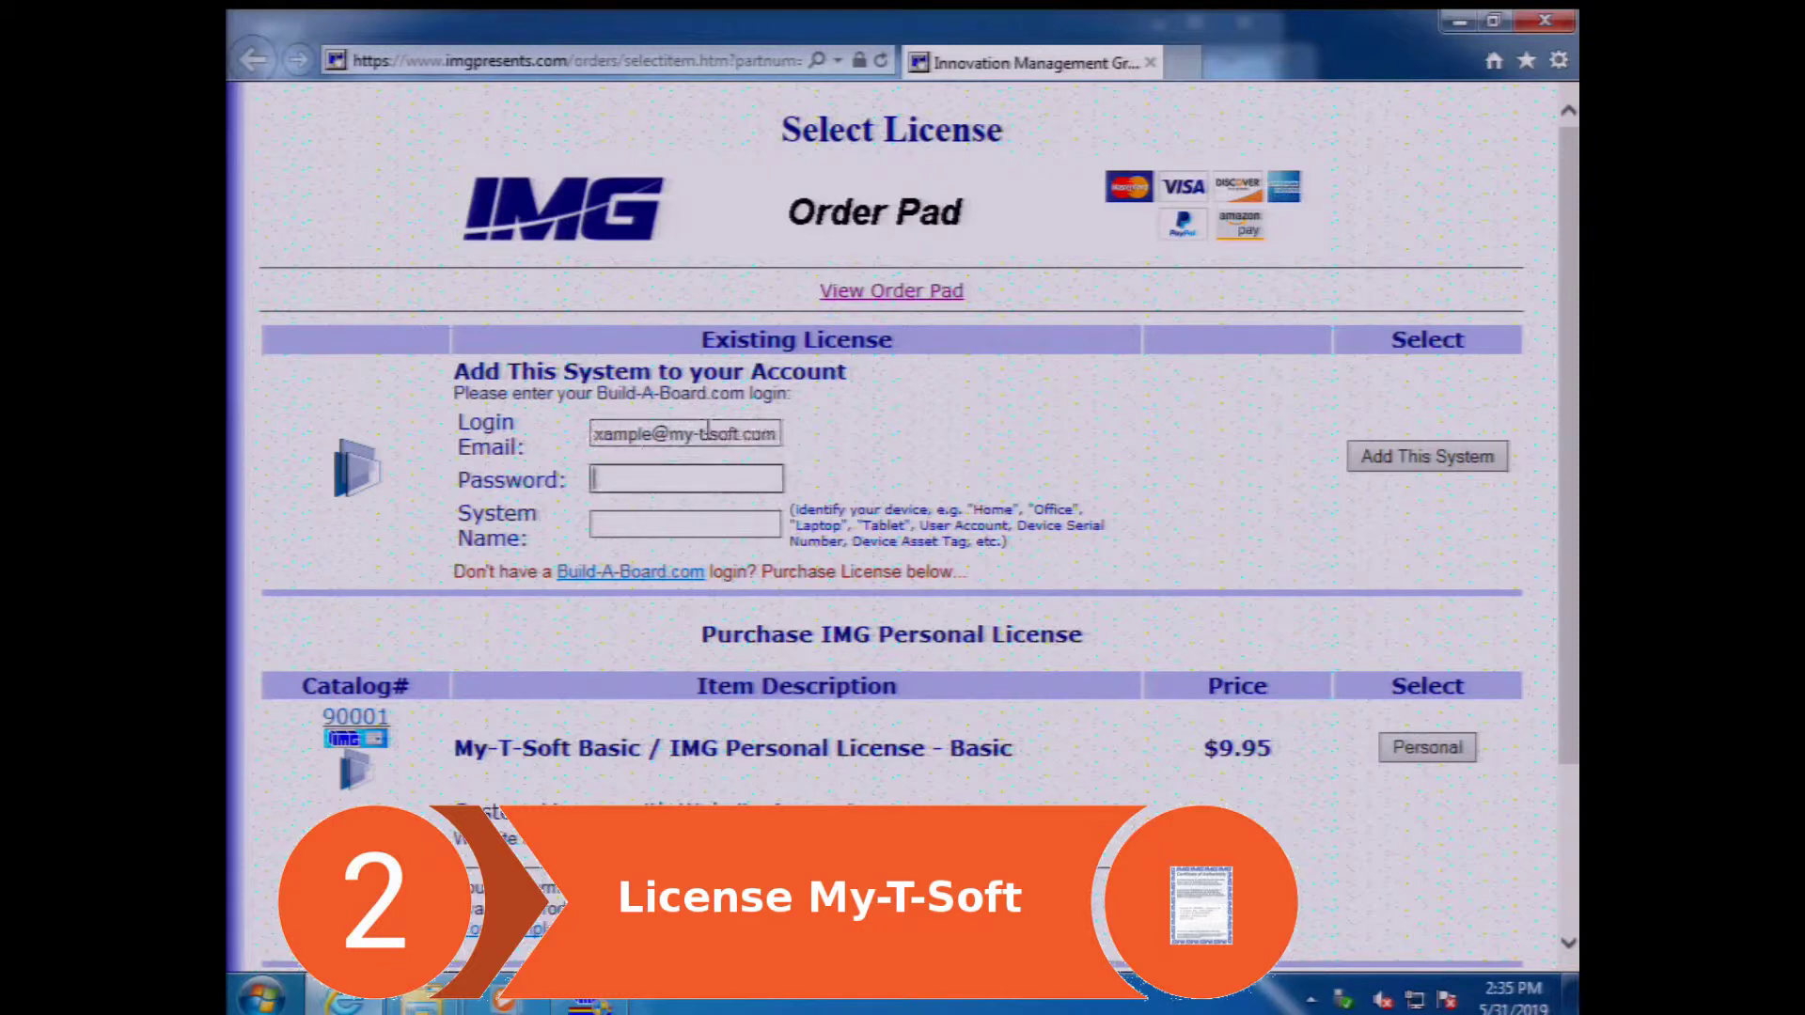
pyautogui.write('*********')
pyautogui.press('Tab')
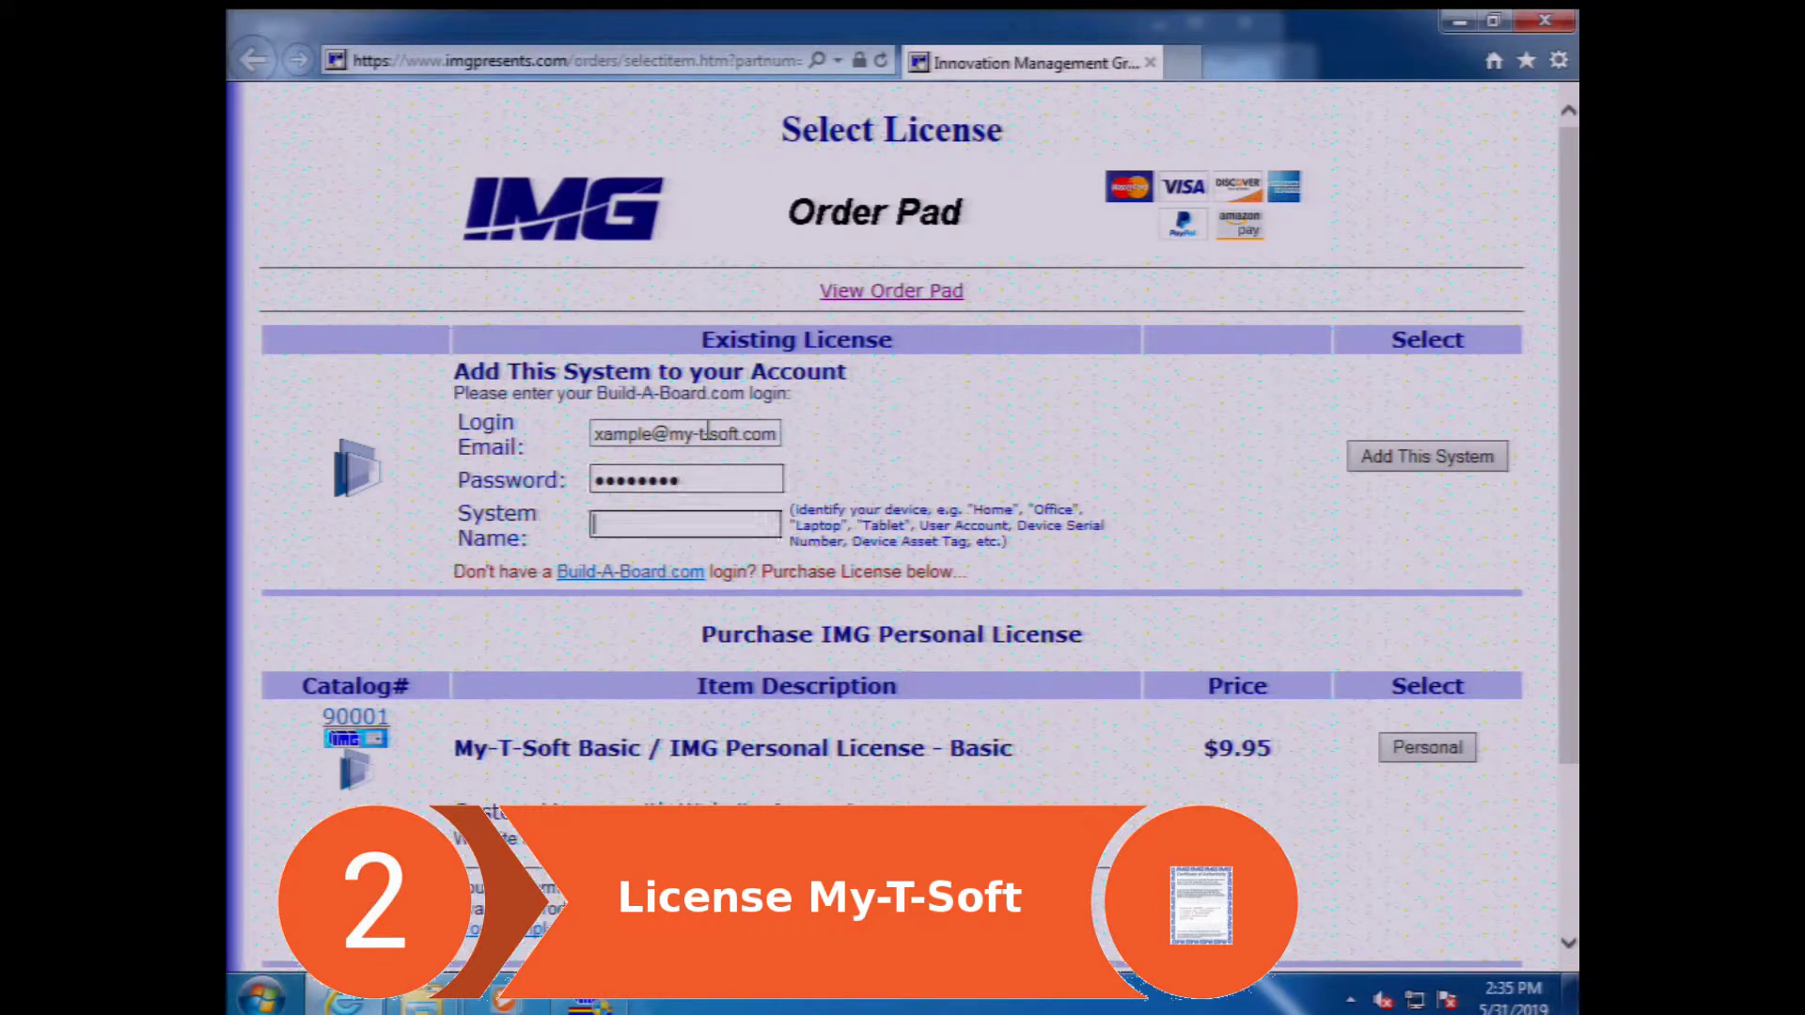
pyautogui.press('Return')
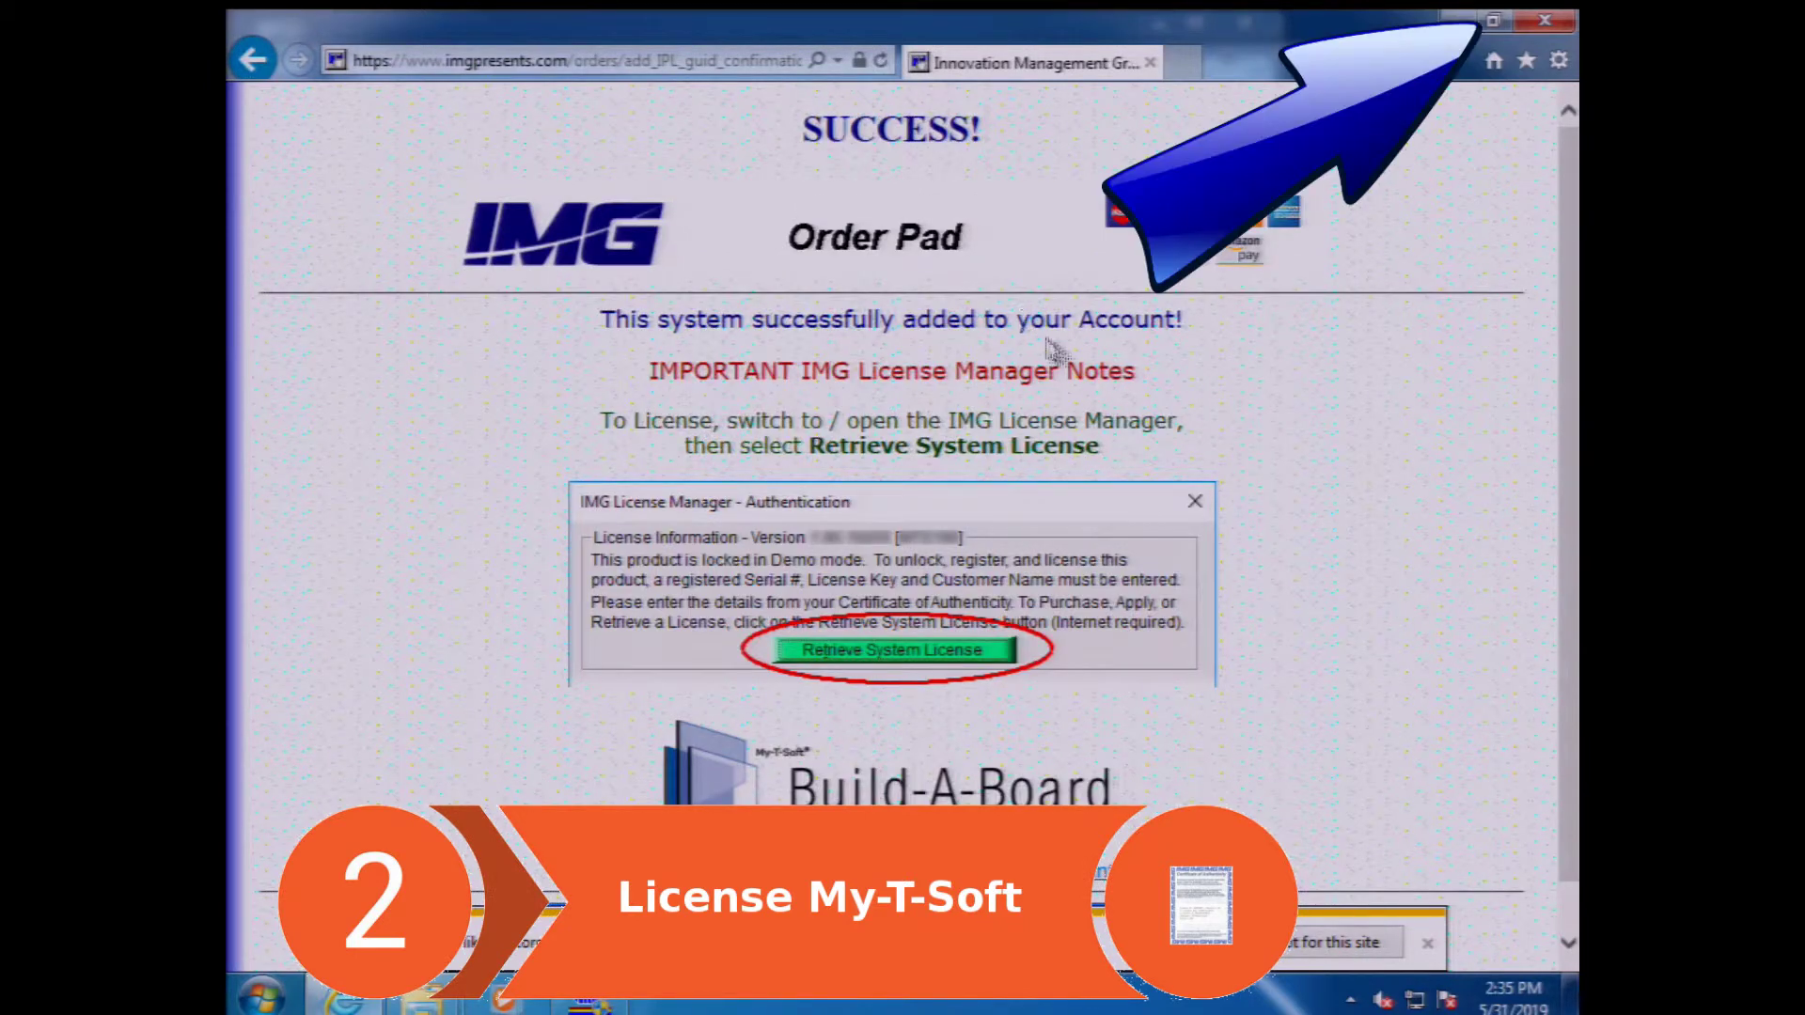
pyautogui.click(1544, 20)
pyautogui.click(1048, 317)
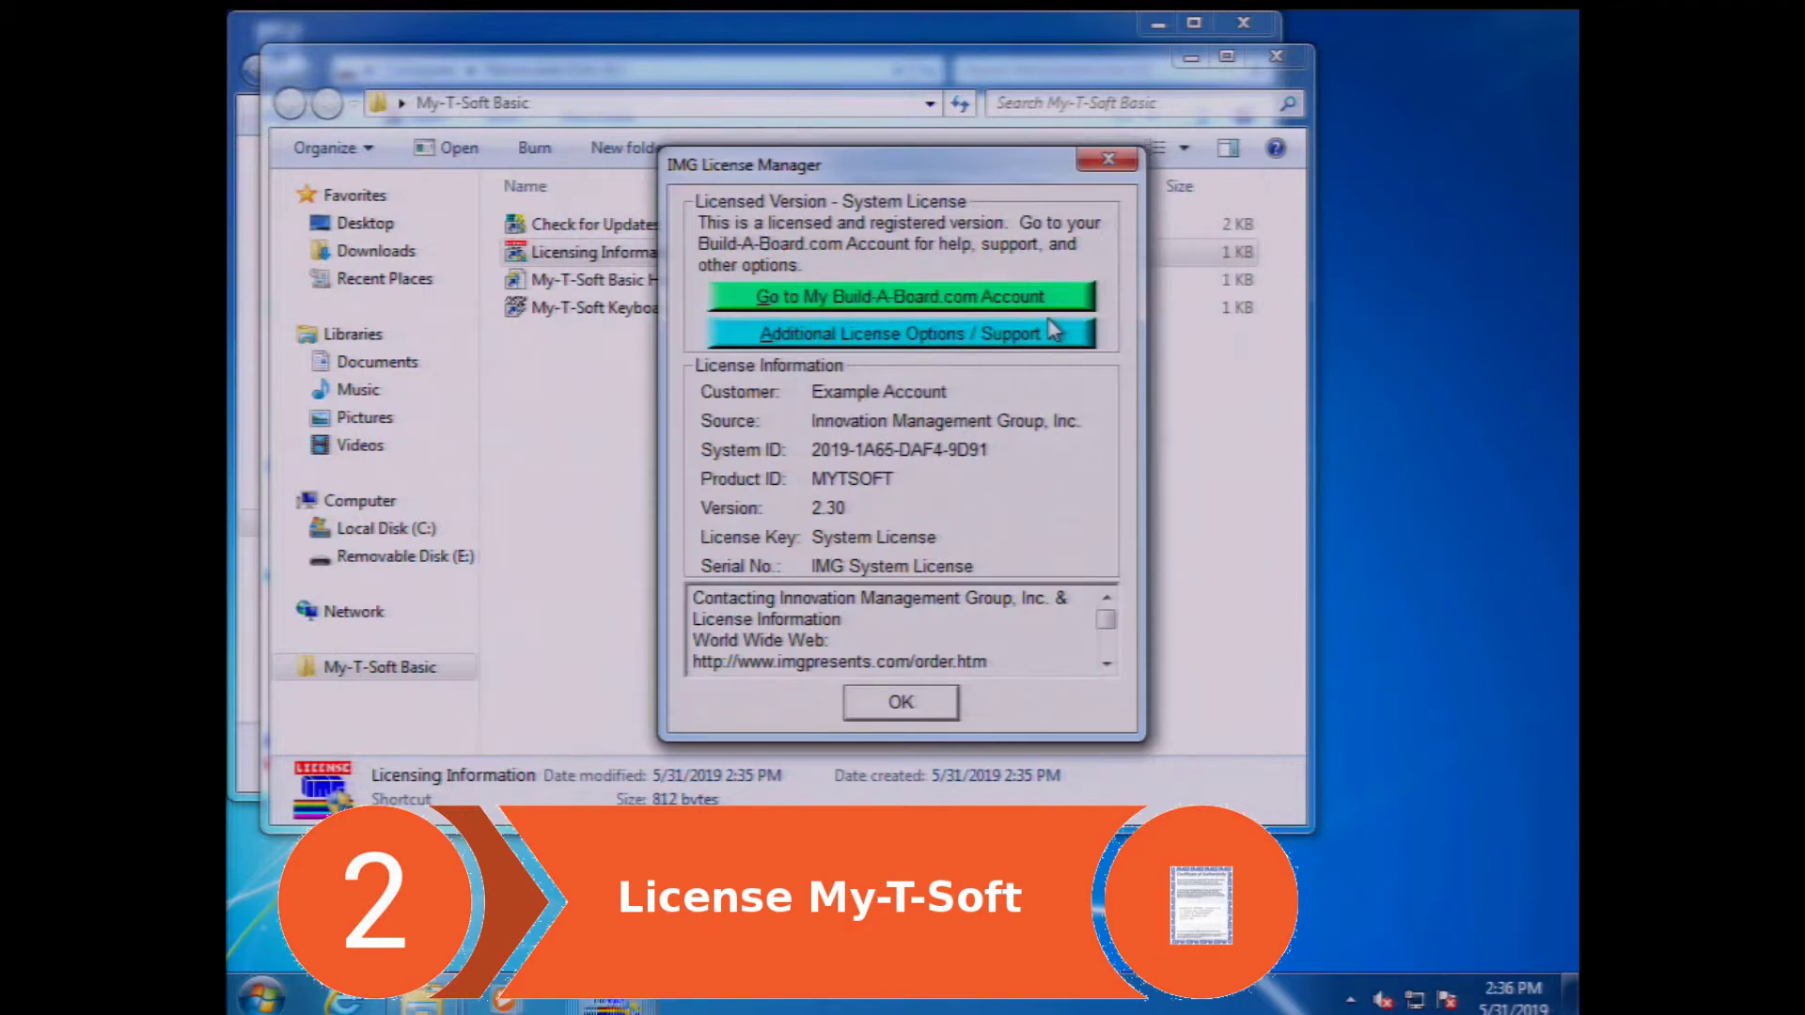
# - Acknowledge the registered System License message to close the License Manager
pyautogui.click(900, 705)
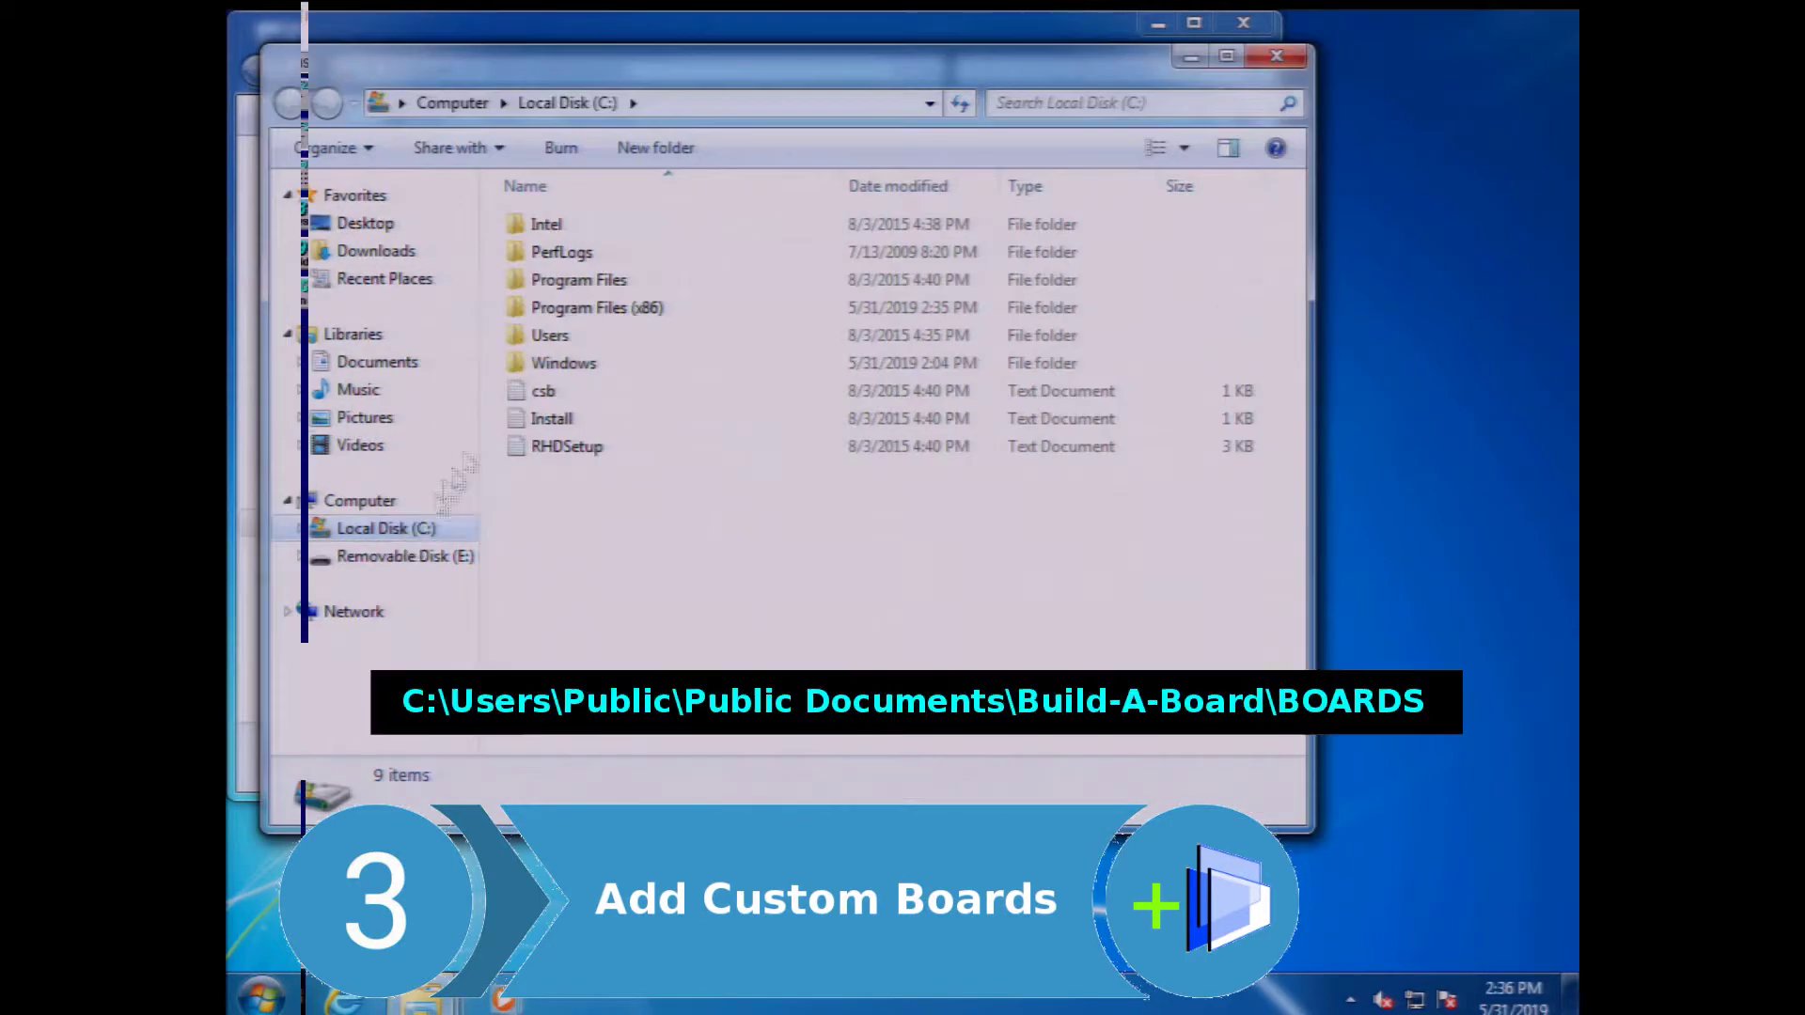
# - Browse to C:\Users\Public\Public Documents\Build-A-Board\BOARDS in File Explorer
pyautogui.doubleClick(537, 340)
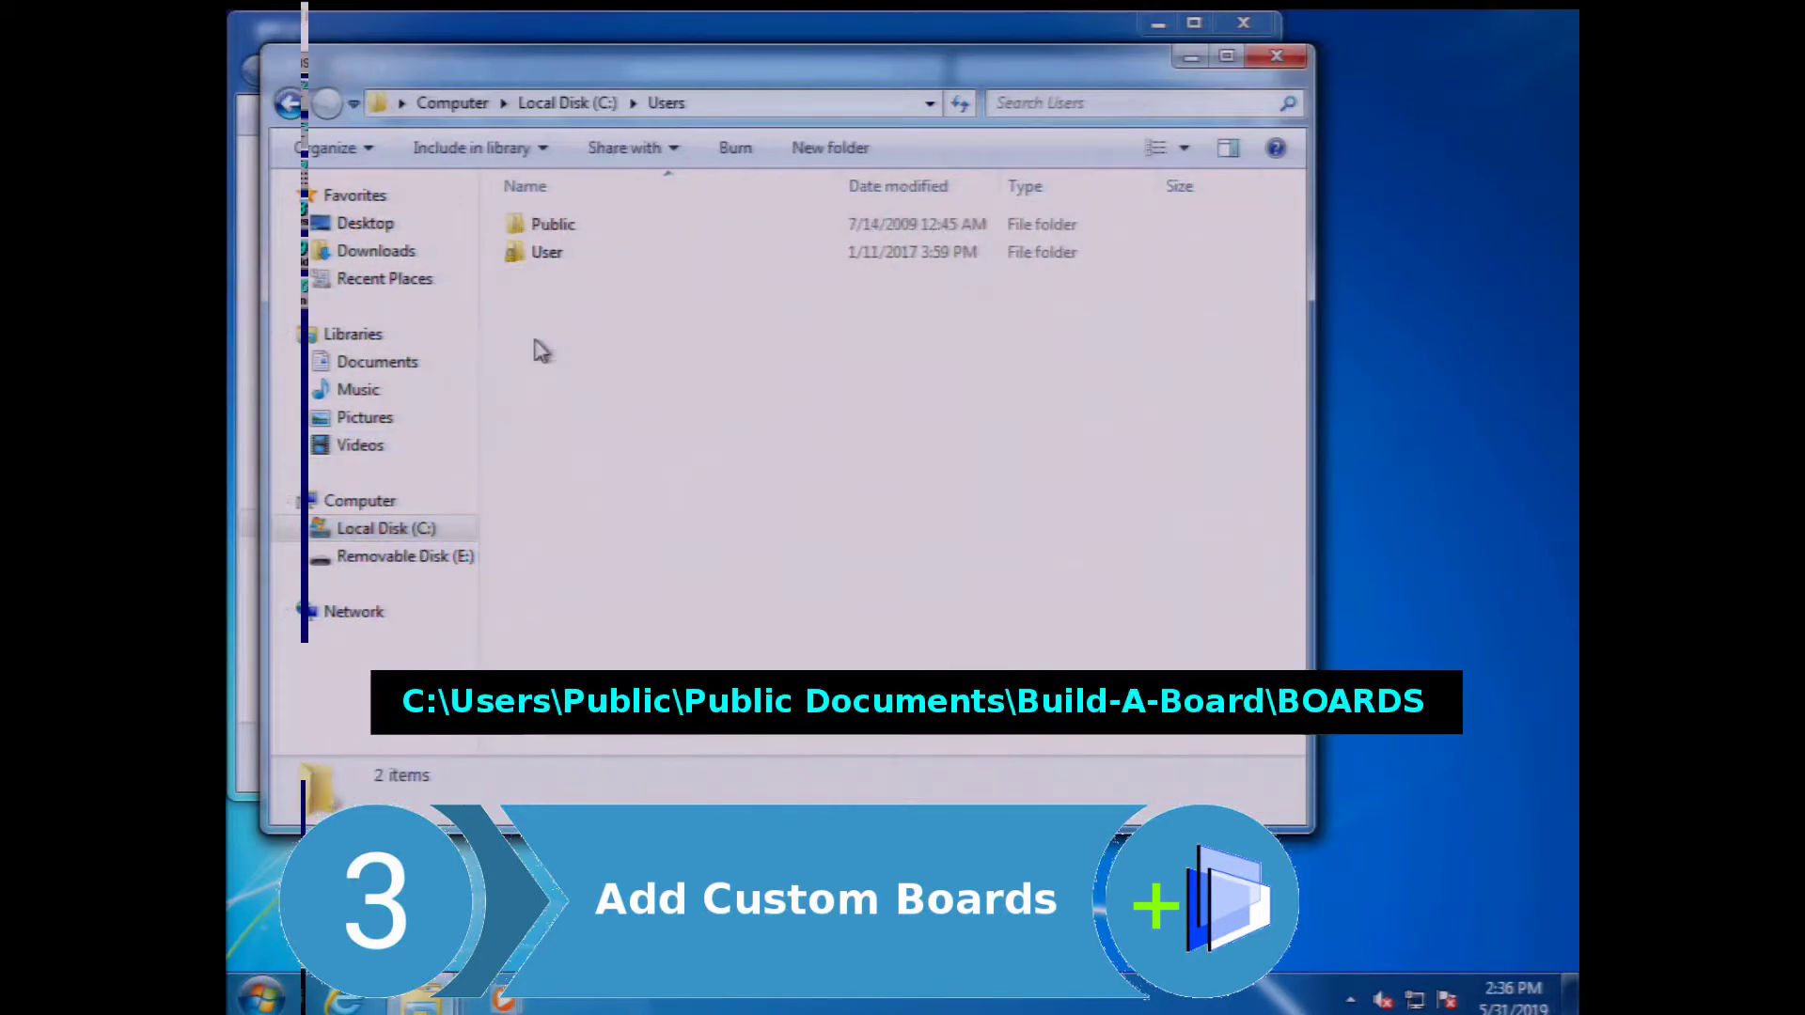
pyautogui.doubleClick(540, 225)
pyautogui.click(543, 227)
pyautogui.doubleClick(543, 228)
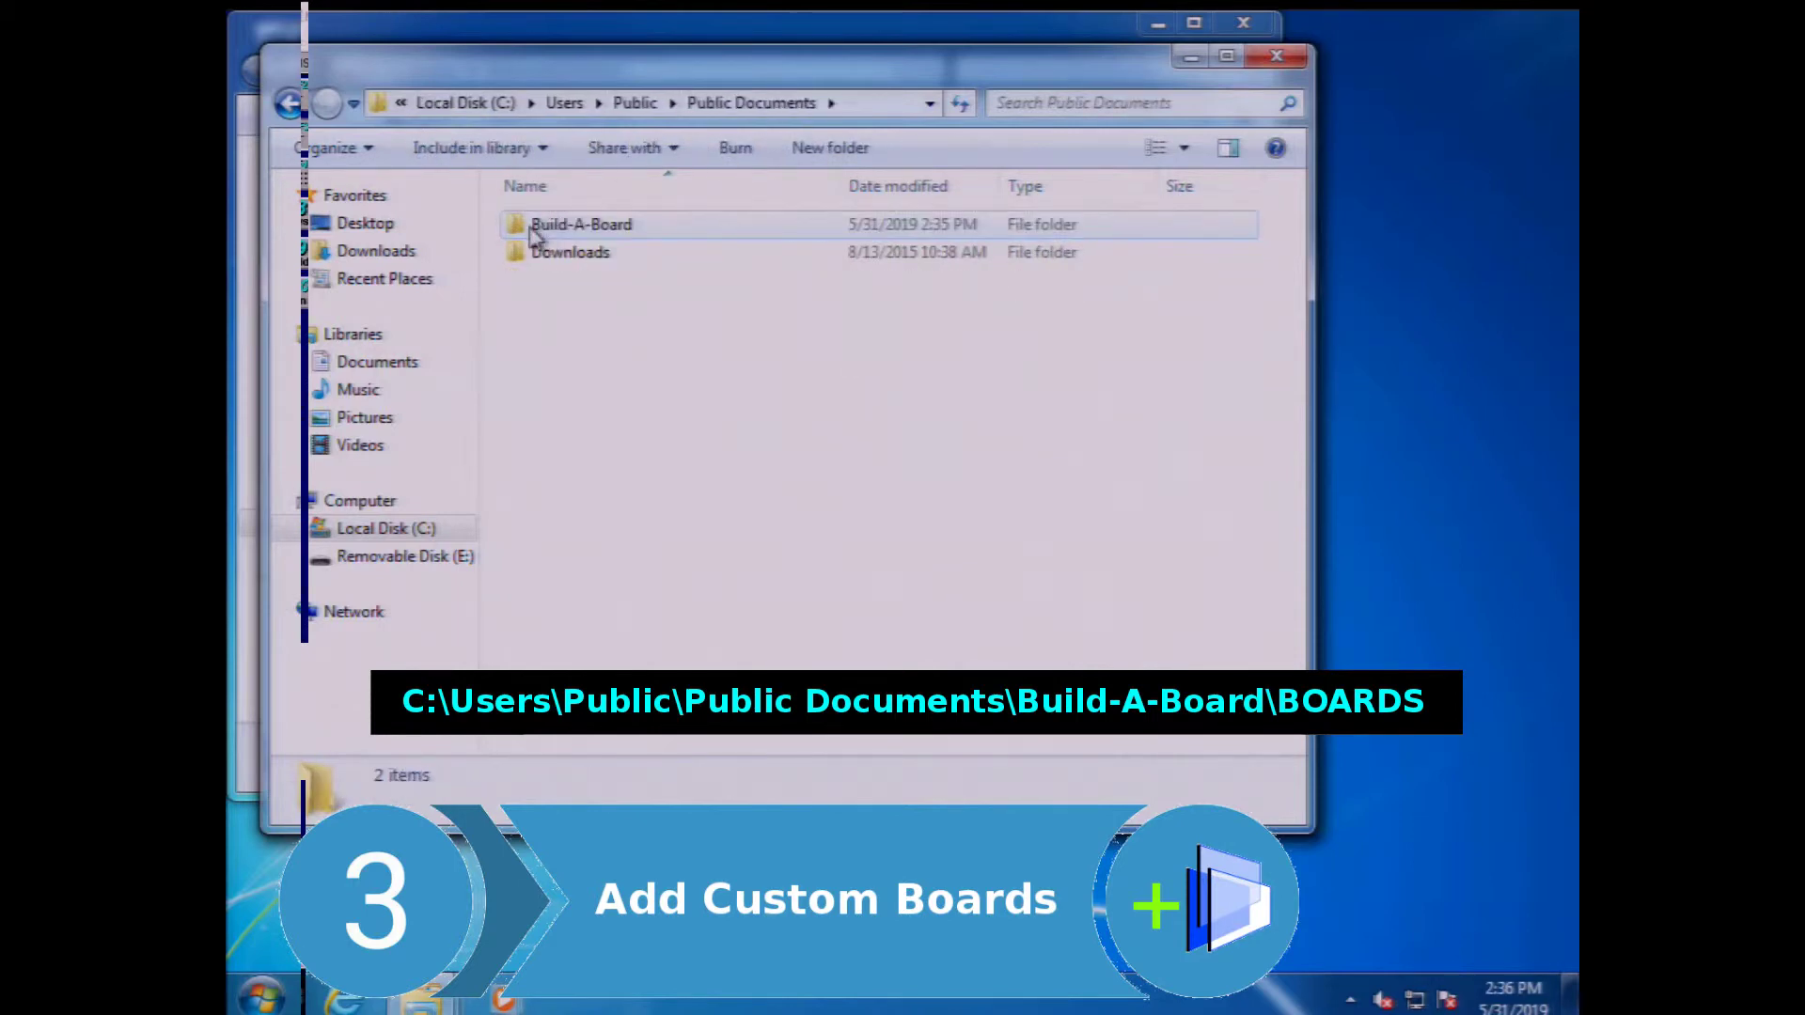
pyautogui.doubleClick(533, 227)
pyautogui.doubleClick(534, 227)
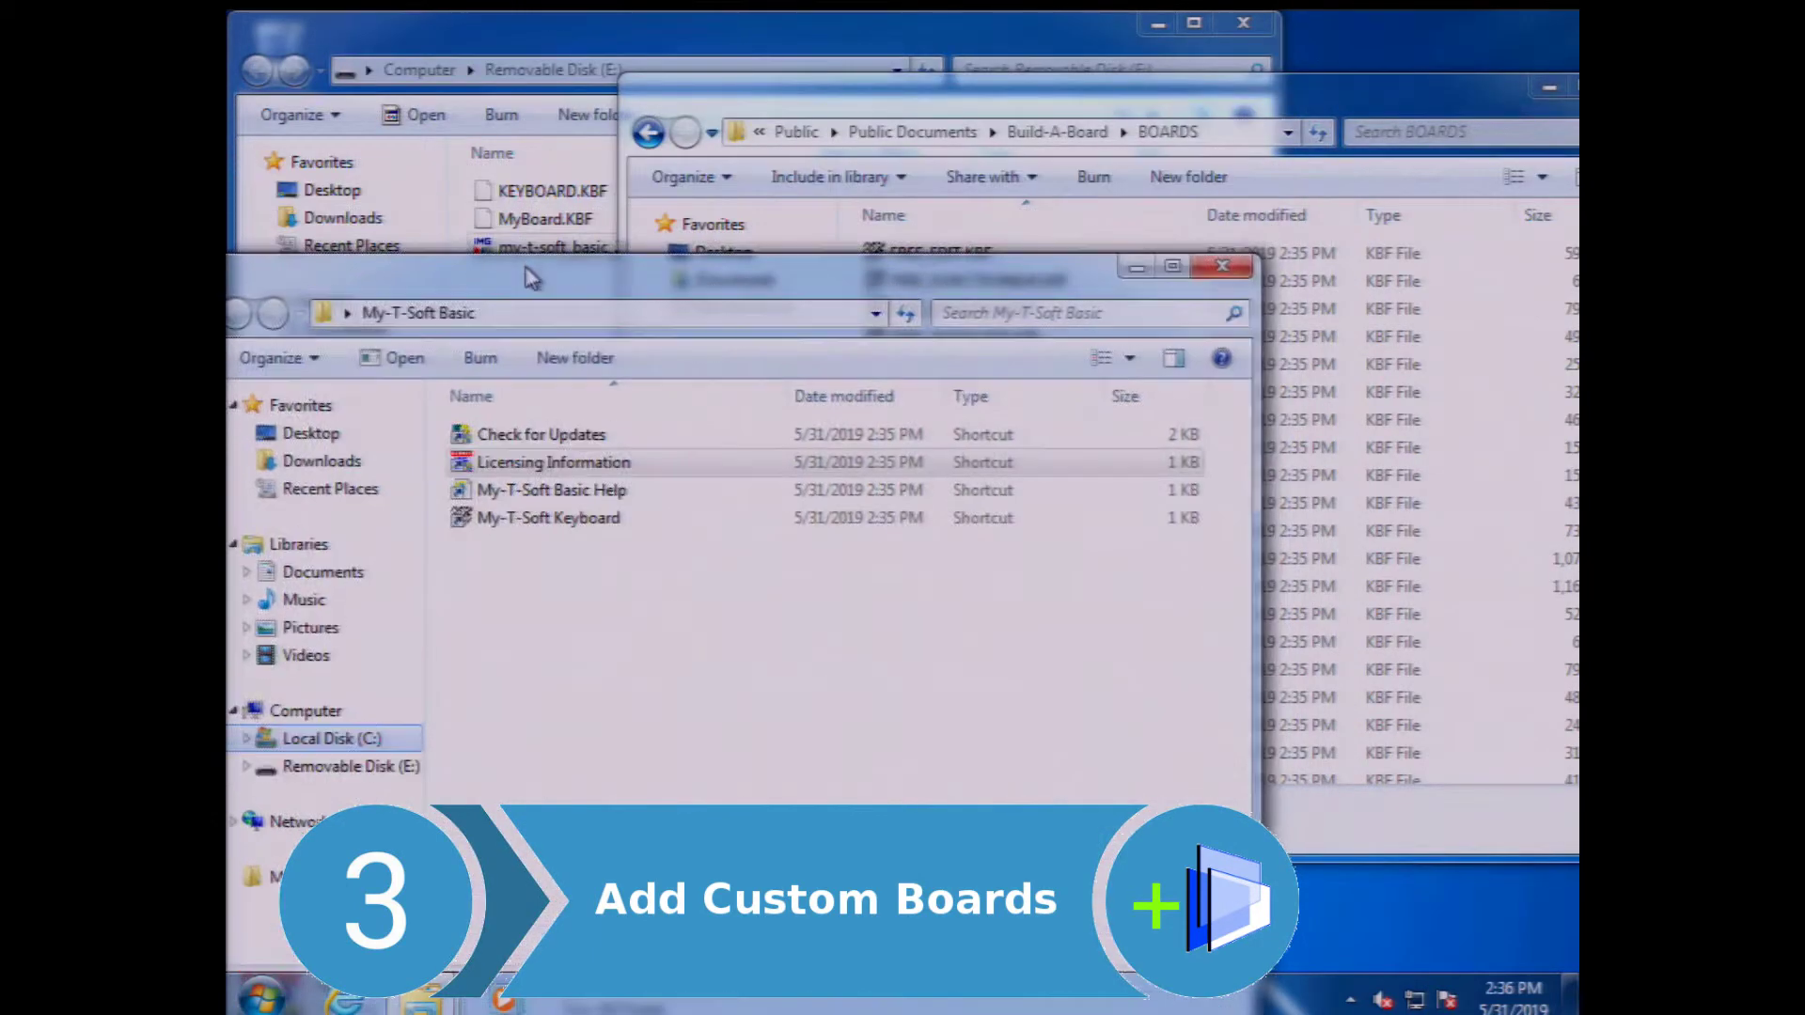
# - Copy KEYBOARD.KBF and MyBoard.KBF from the removable disk into BOARDS, replacing the existing KEYBOARD.KBF
pyautogui.click(569, 94)
pyautogui.click(585, 190)
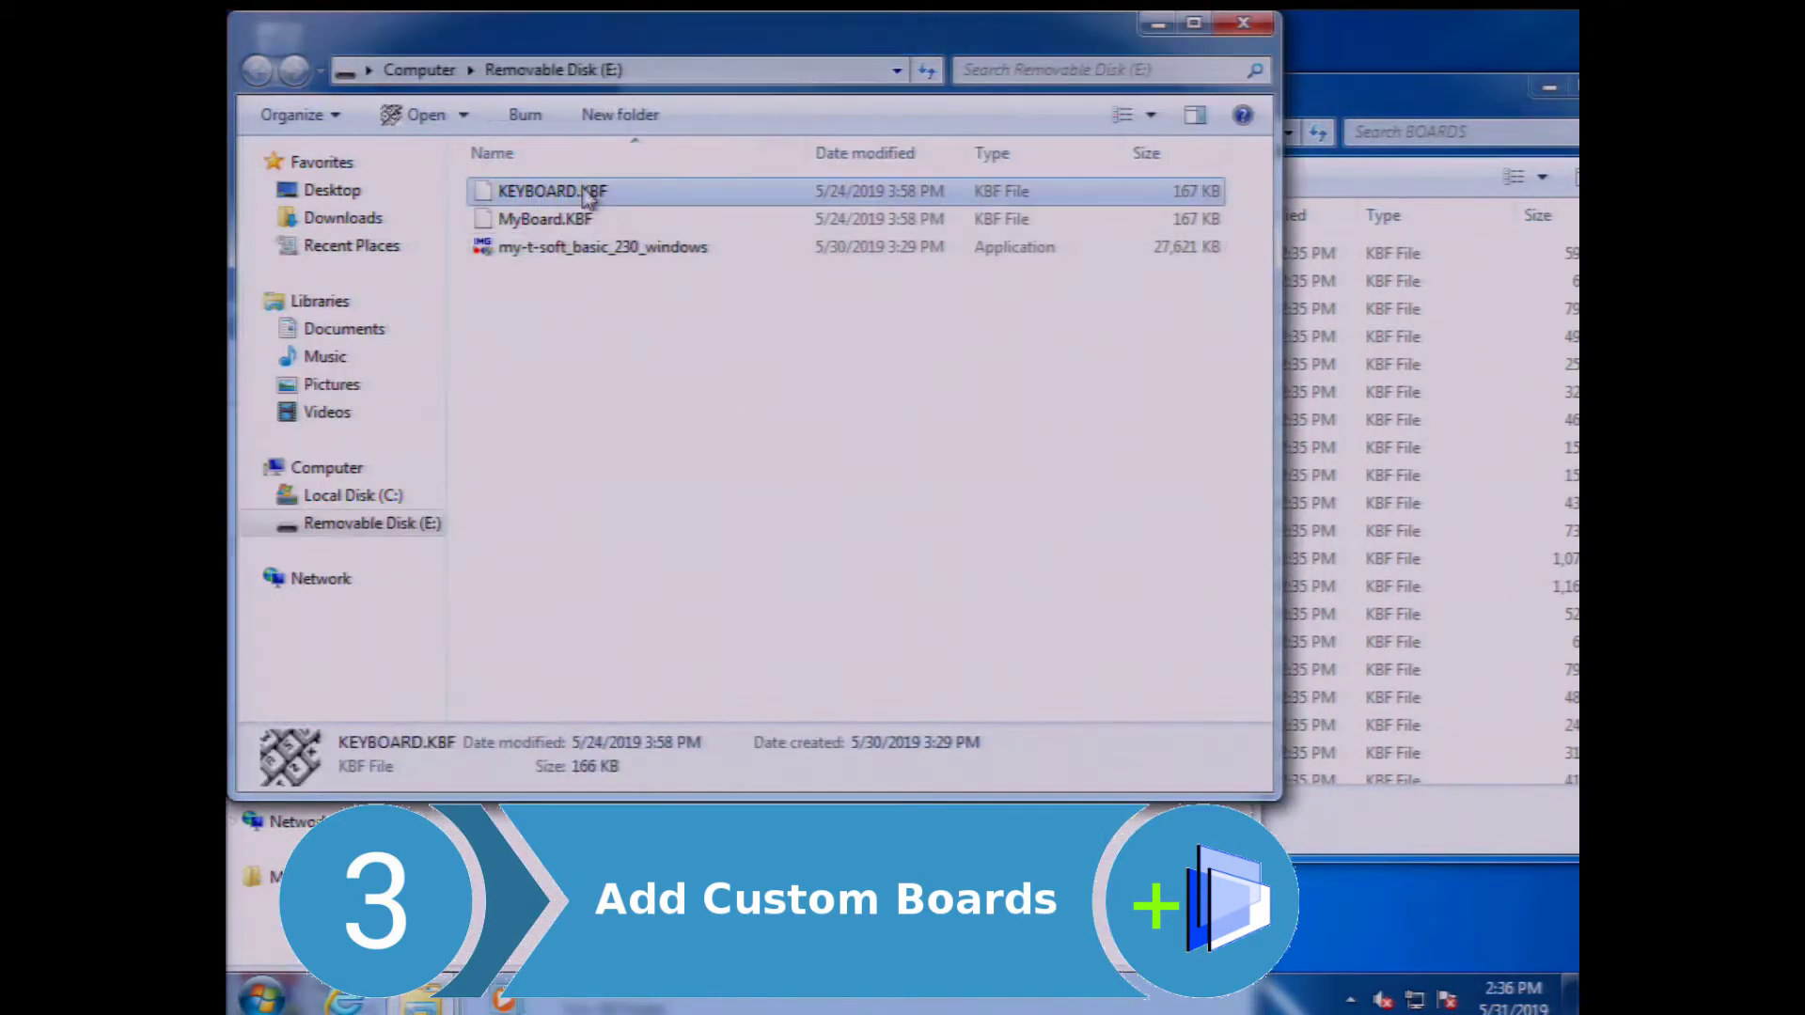
pyautogui.keyDown('shift'); pyautogui.click(583, 221); pyautogui.keyUp('shift')
pyautogui.moveTo(583, 221); pyautogui.dragTo(1399, 105)
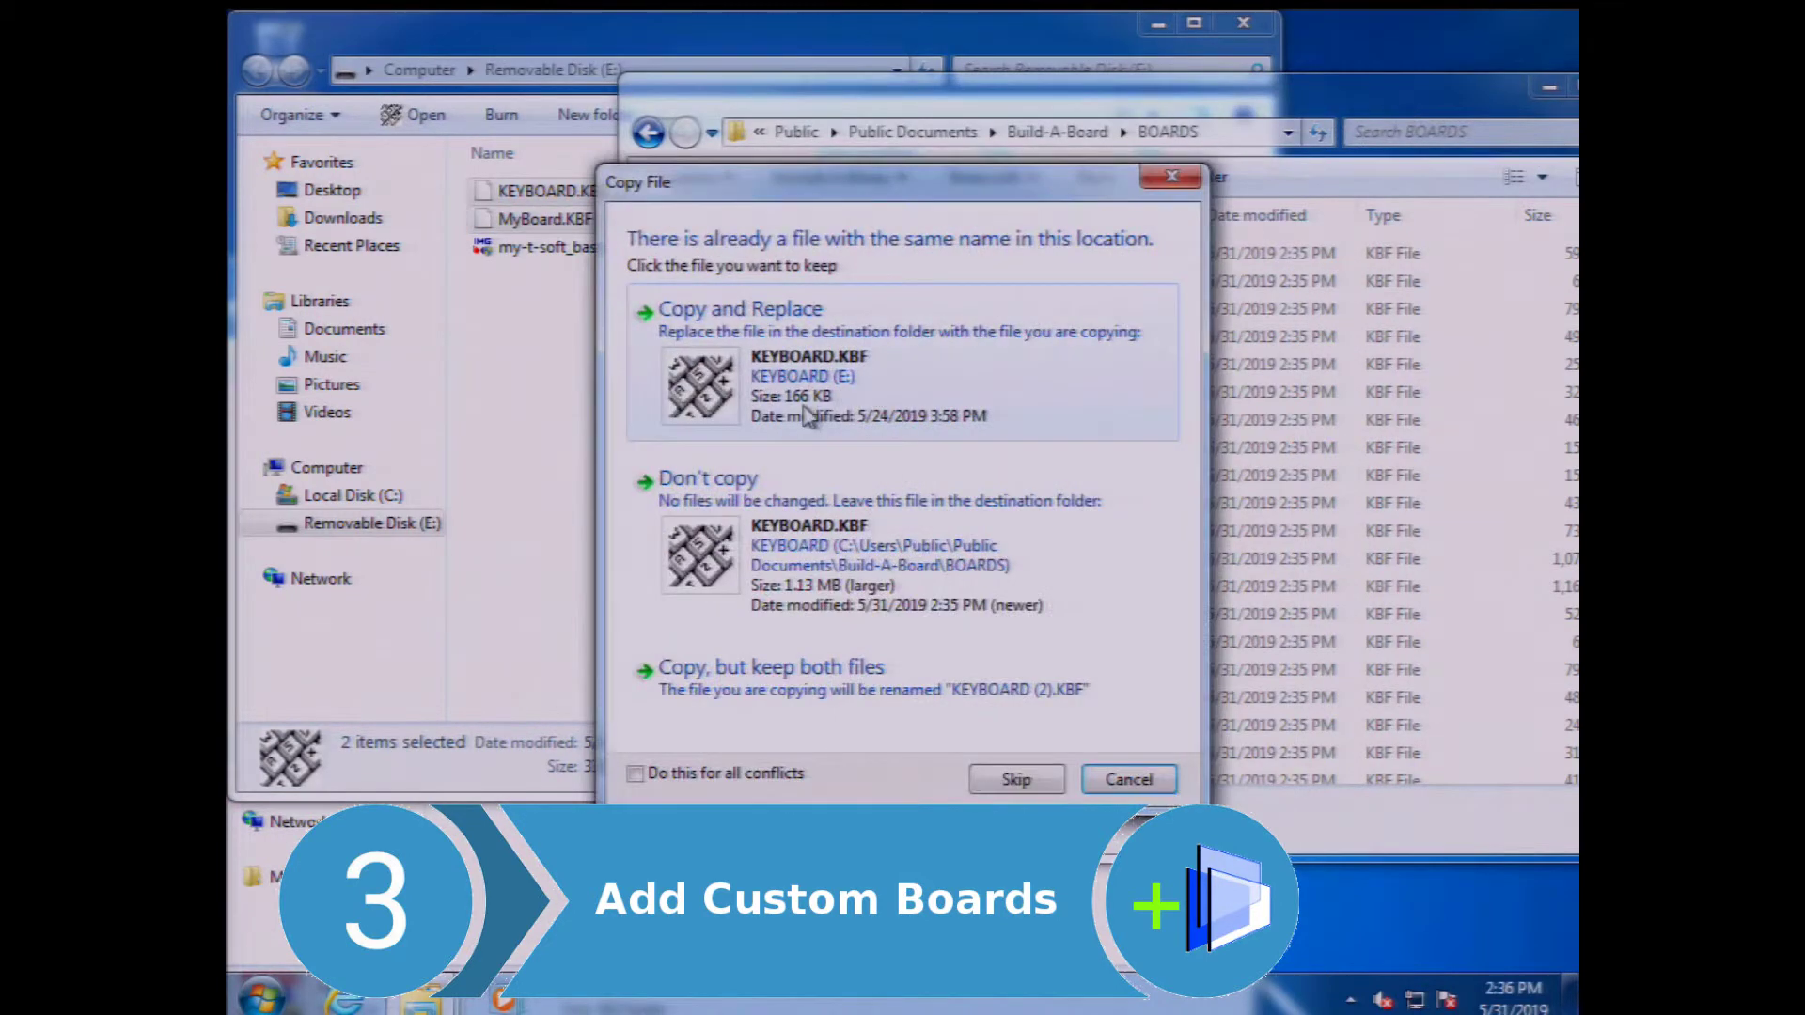
pyautogui.click(804, 417)
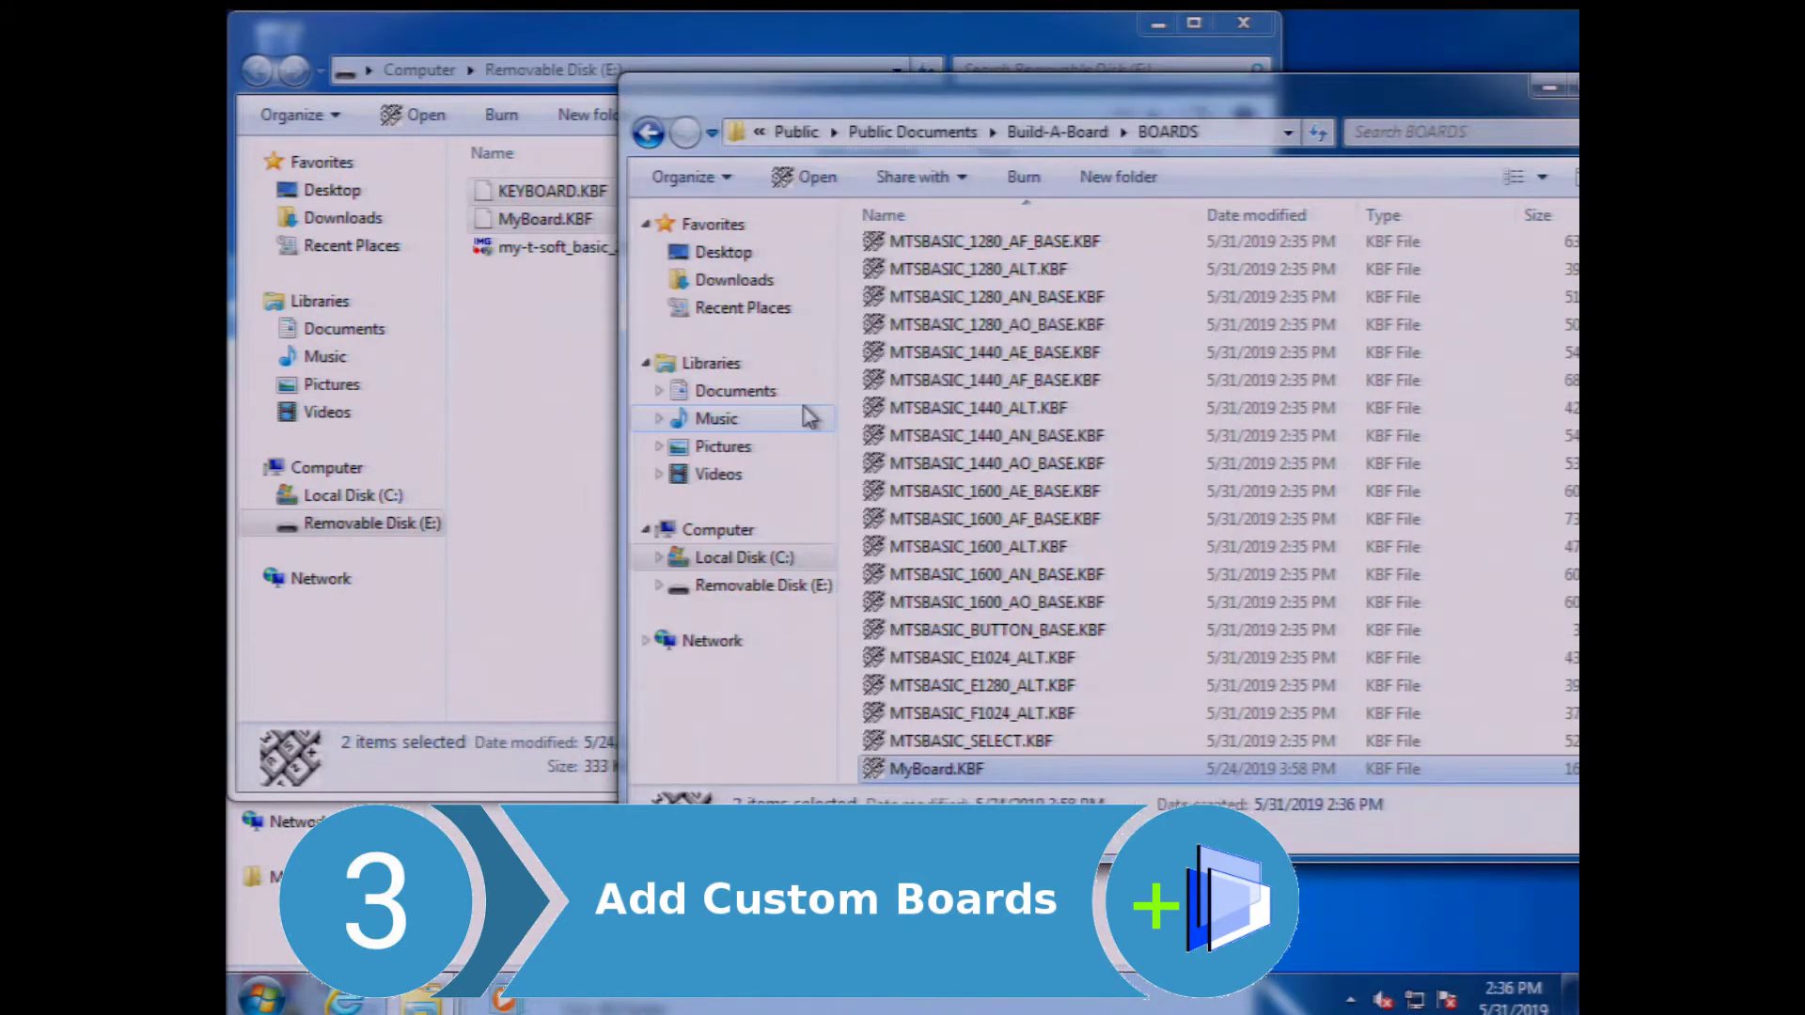
# - Close the BOARDS, removable disk and My-T-Soft Basic folders, then launch My-T-Soft Basic
pyautogui.moveTo(1487, 82); pyautogui.dragTo(1401, 75)
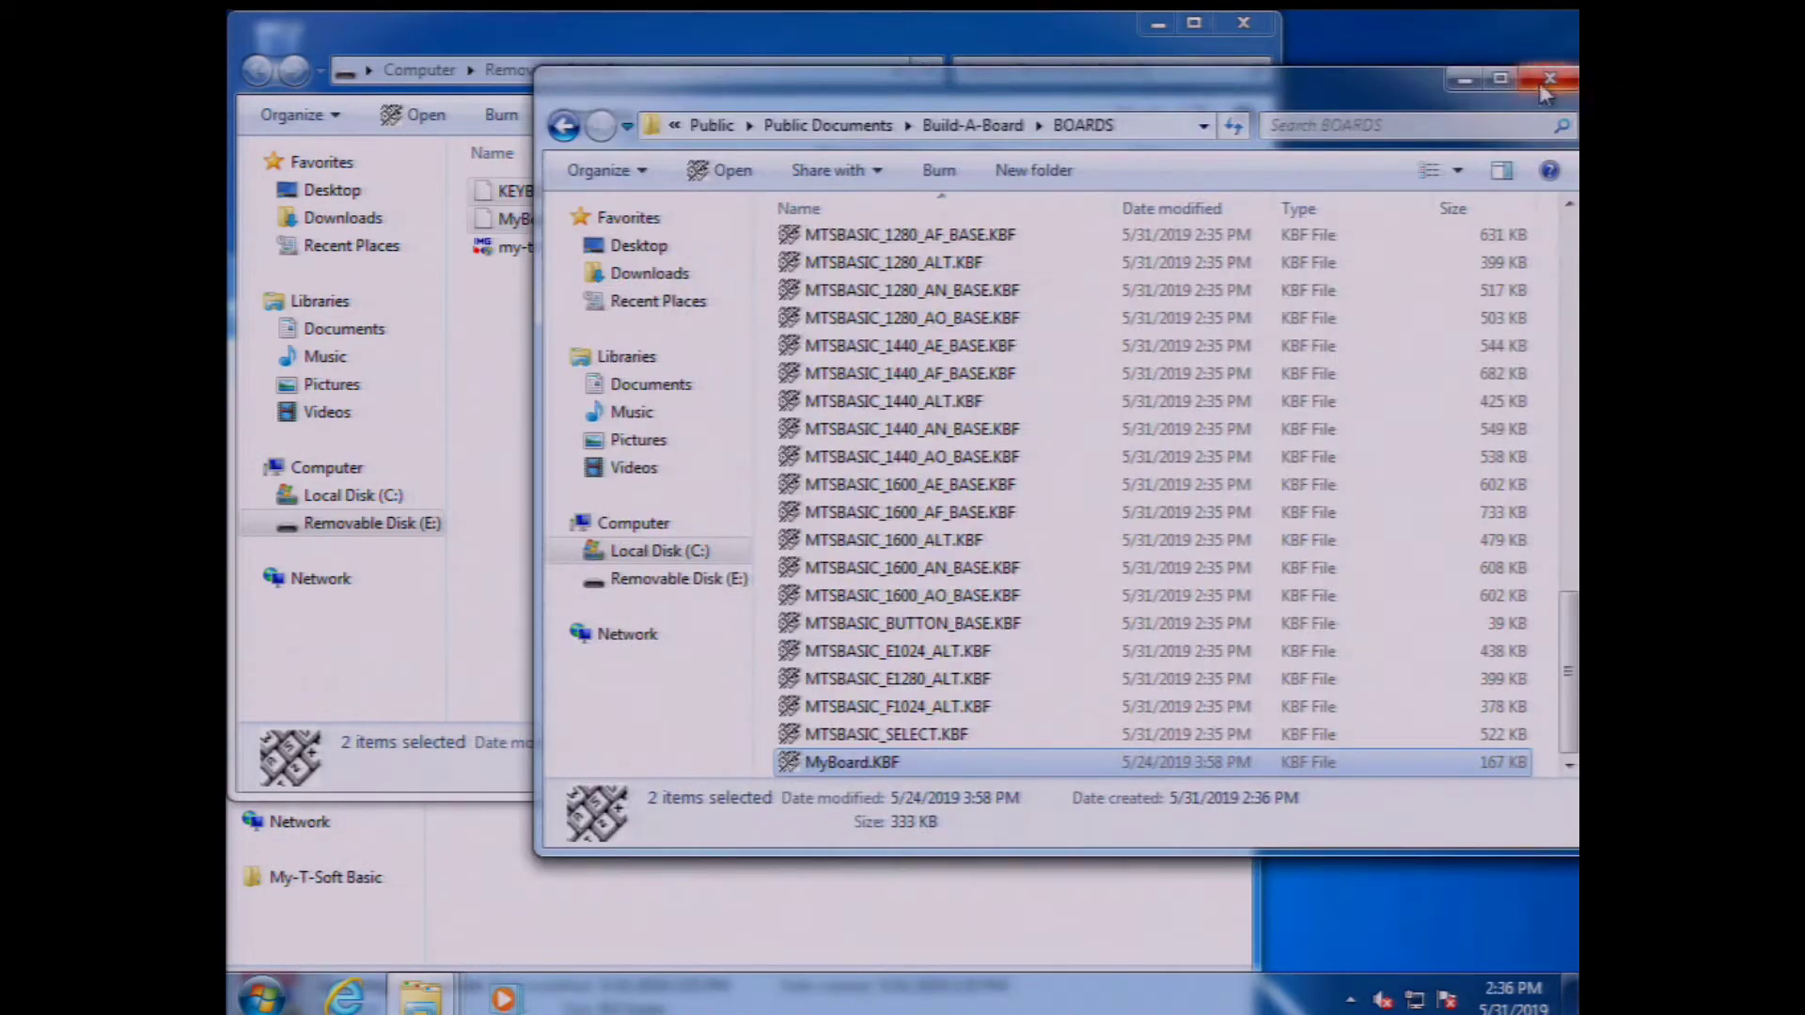
pyautogui.click(1546, 83)
pyautogui.click(1244, 24)
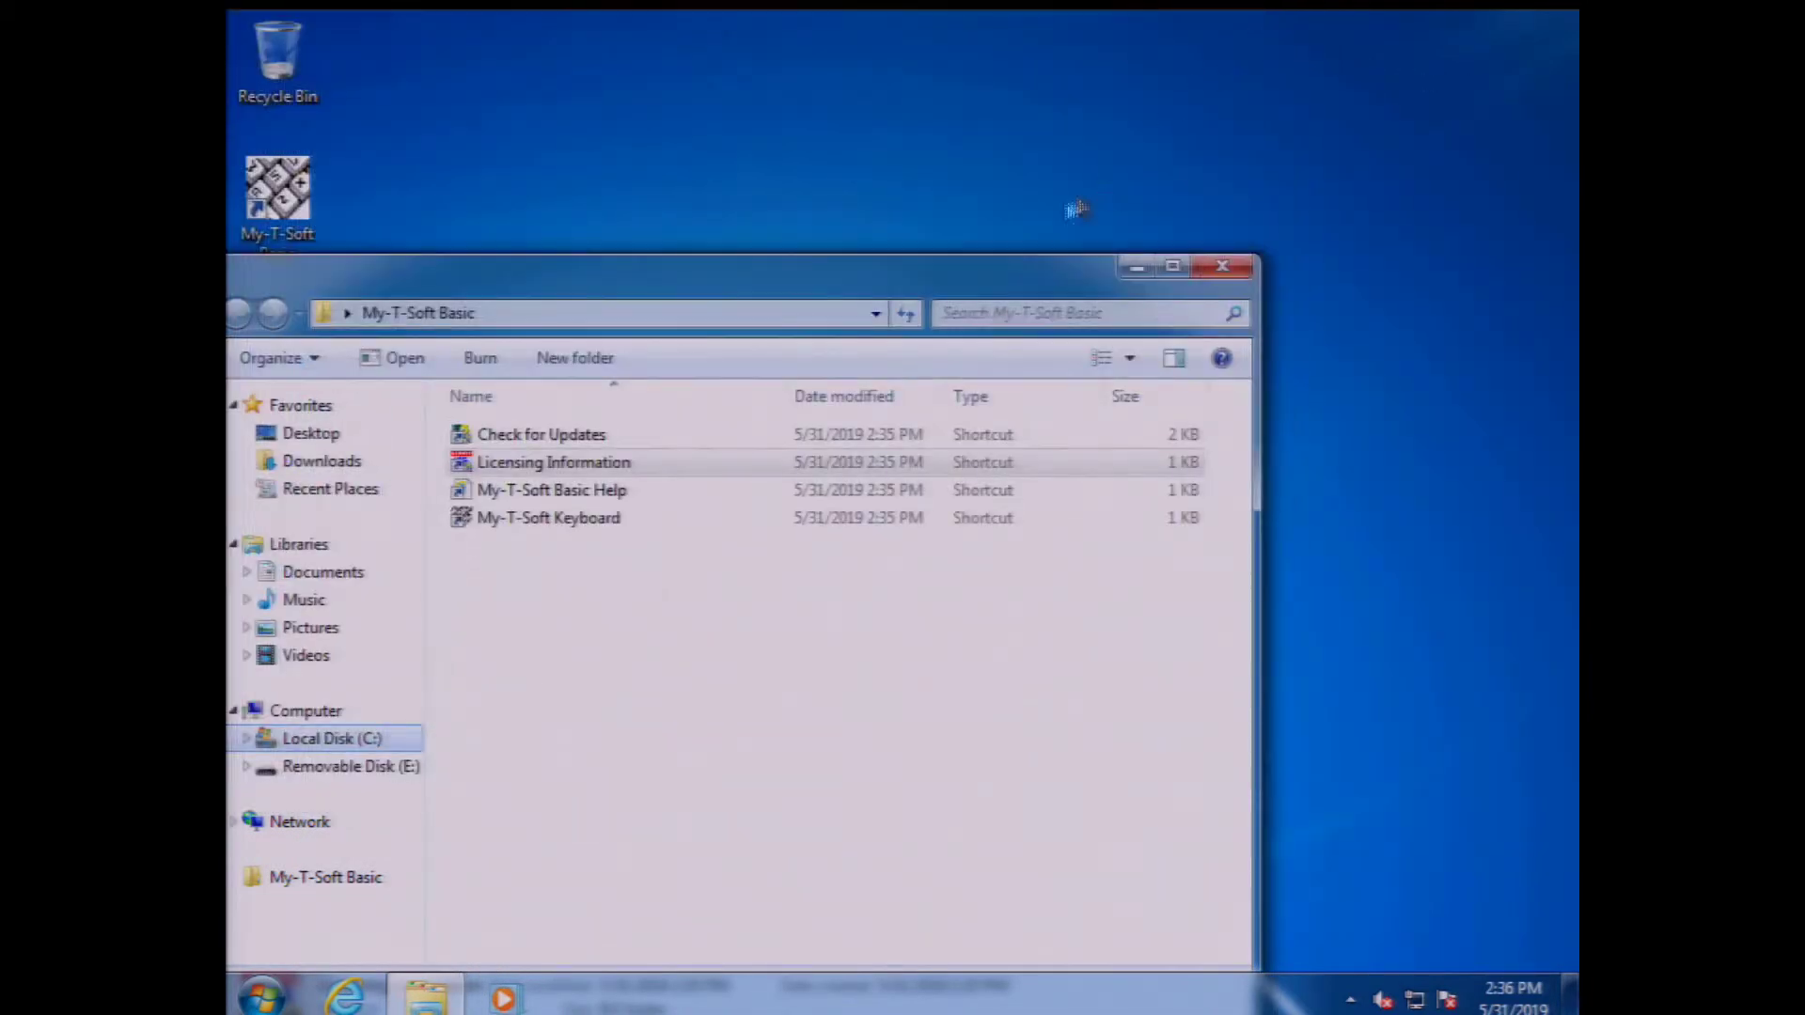
pyautogui.click(1226, 268)
pyautogui.doubleClick(281, 205)
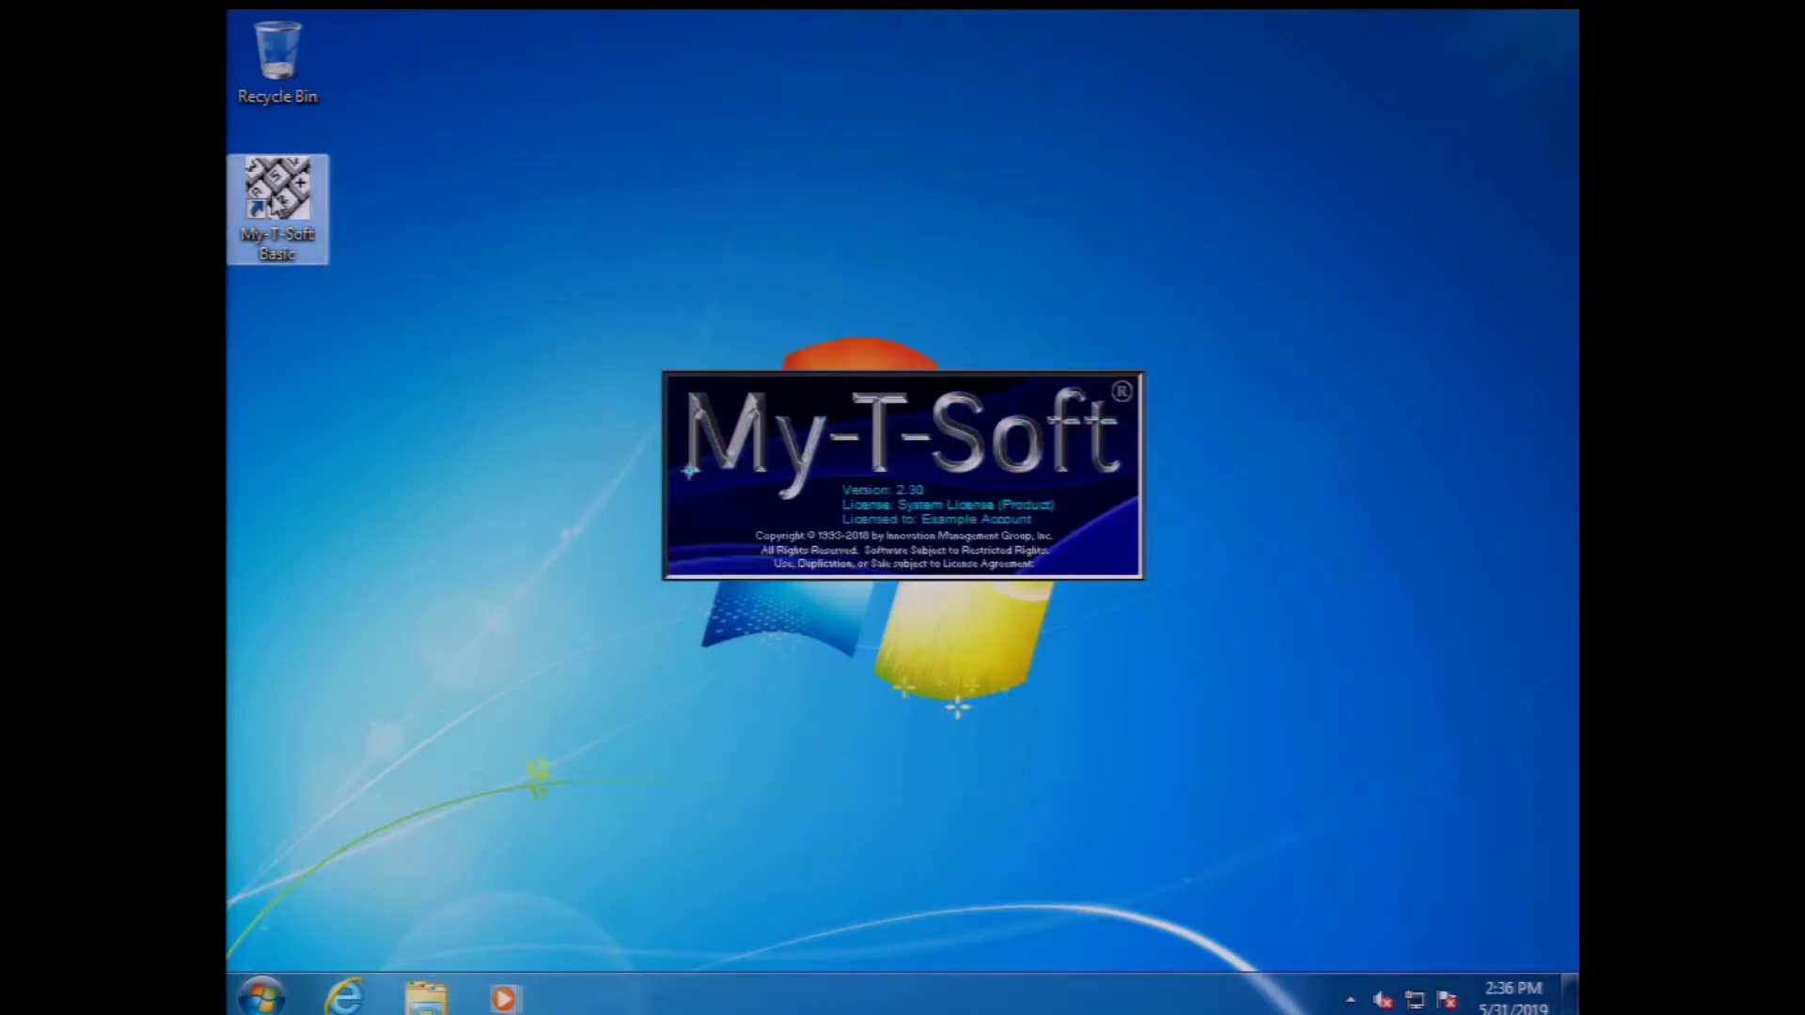